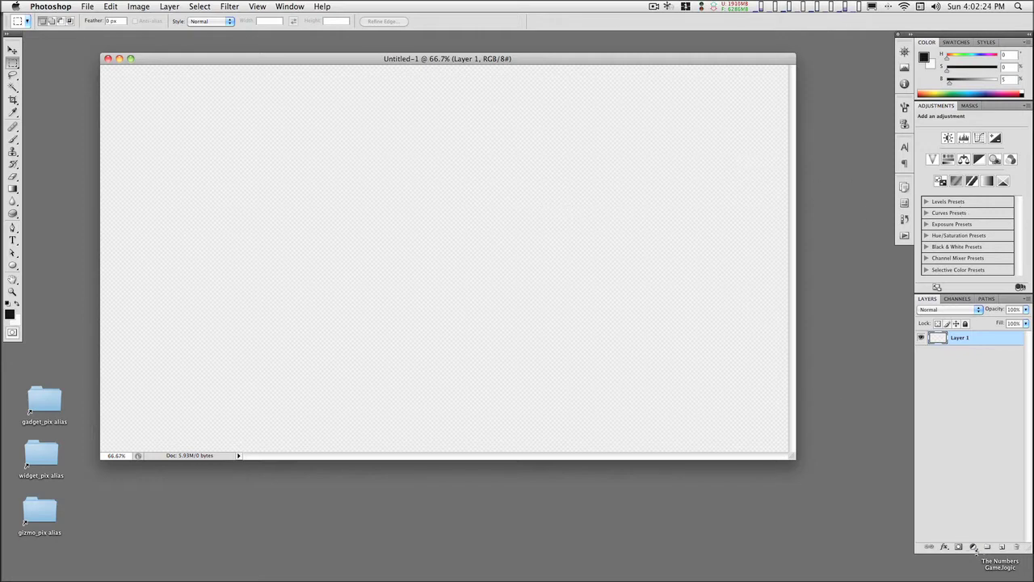
# Add a Solid Color fill layer in dark navy, H 230, S 86, B 38
pyautogui.click(974, 547)
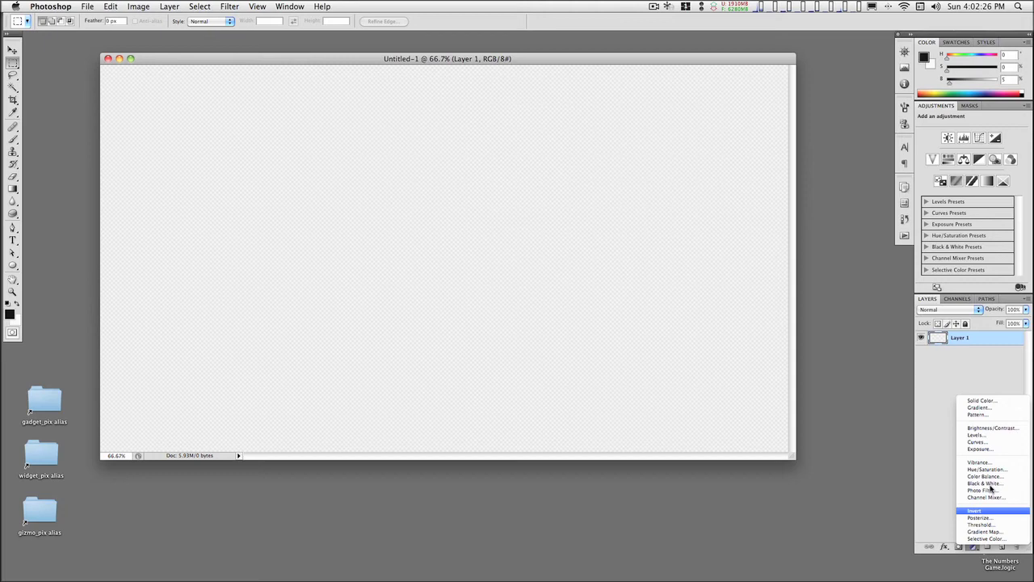
pyautogui.click(986, 402)
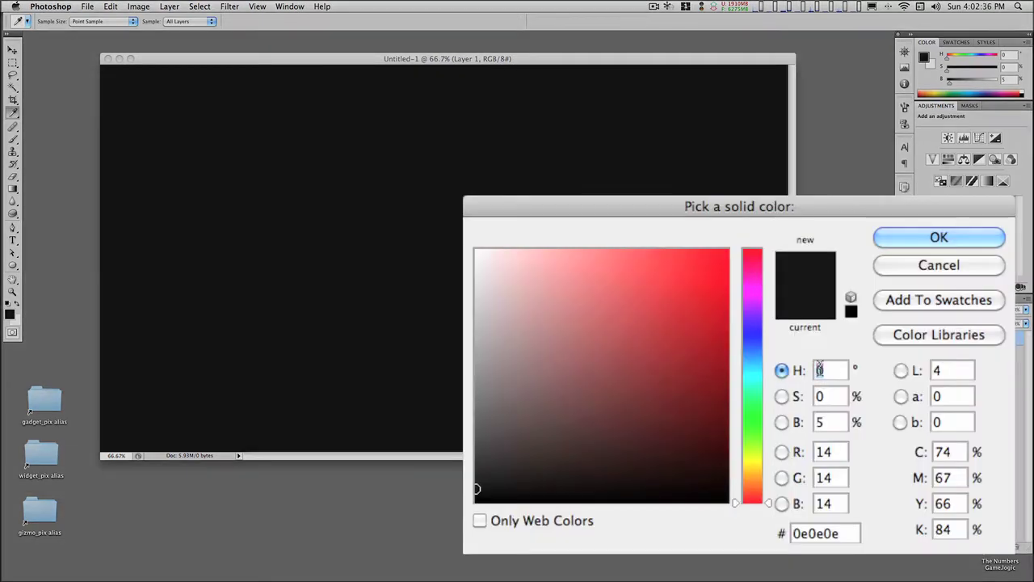
pyautogui.write('230')
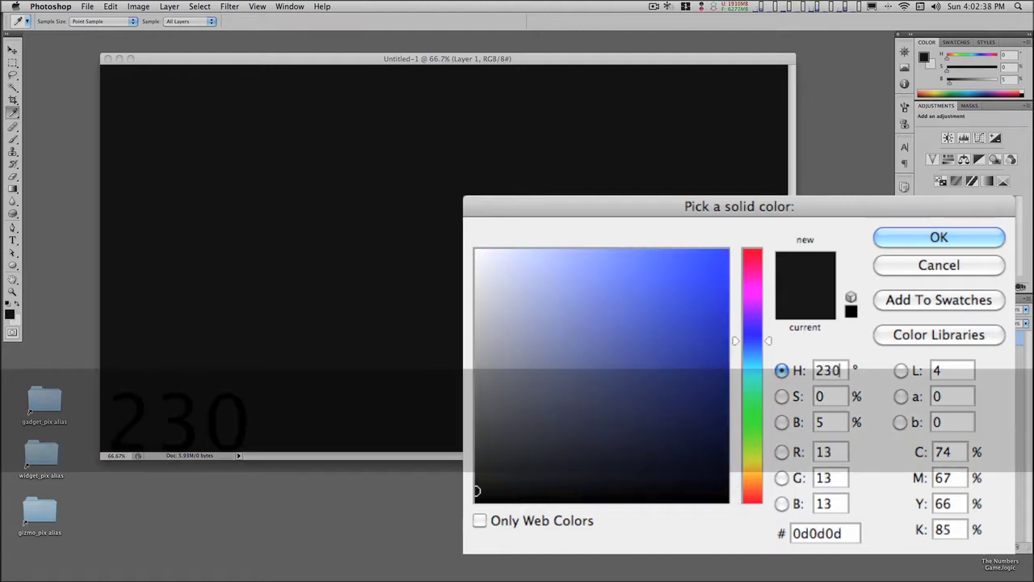
pyautogui.press('Tab')
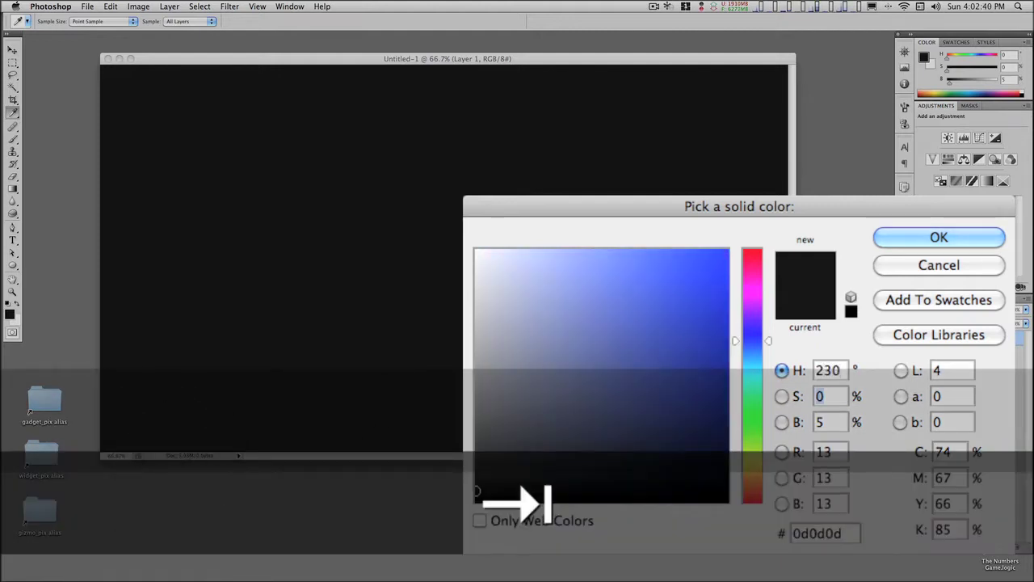
pyautogui.write('86')
pyautogui.press('Tab')
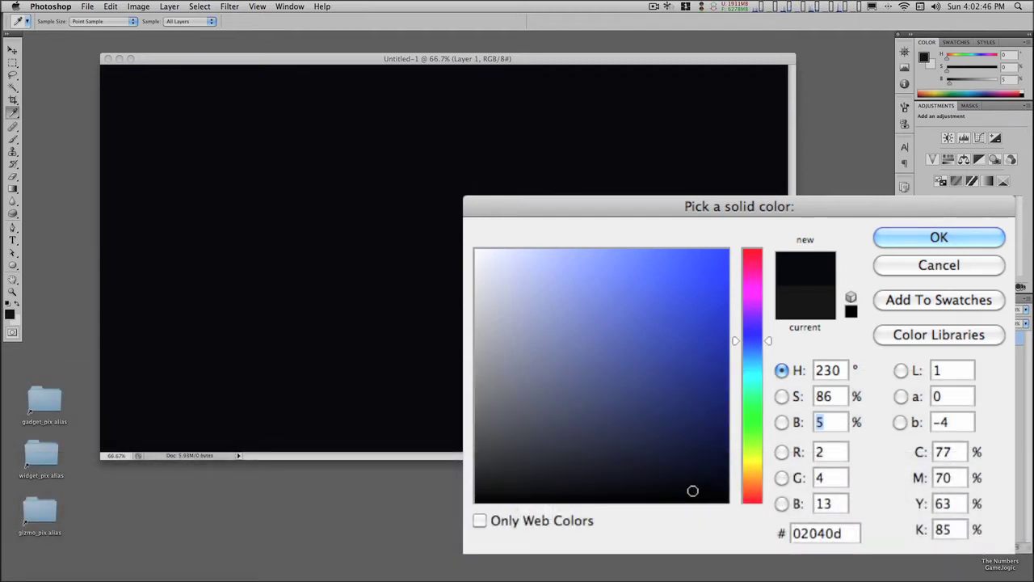
pyautogui.write('38')
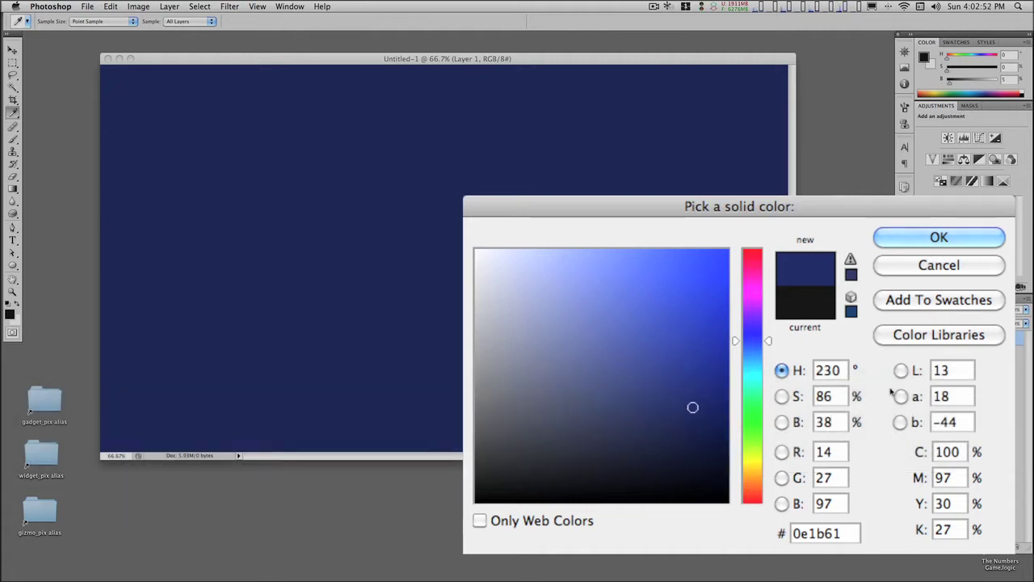
pyautogui.click(930, 237)
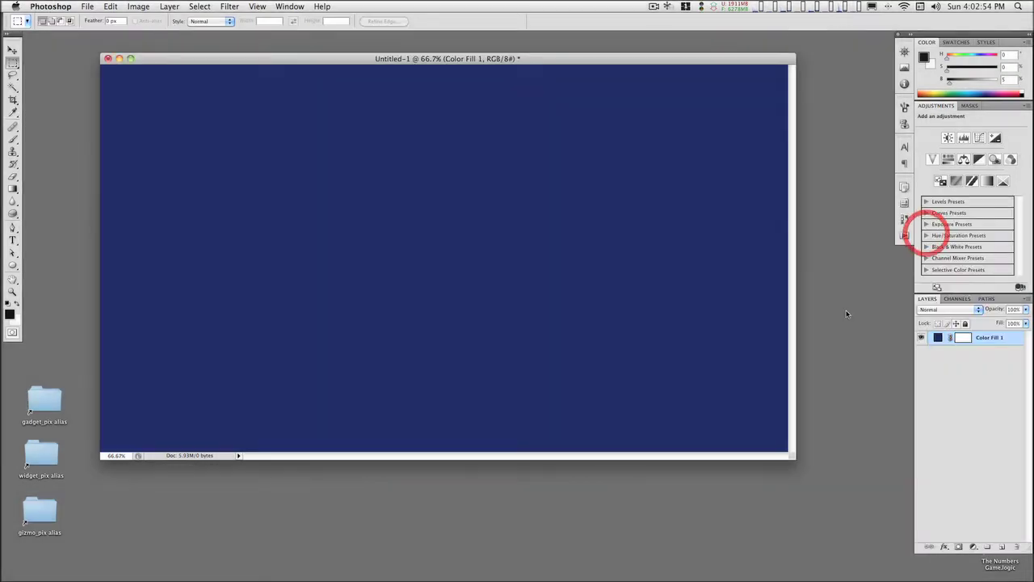
# Enable Pattern Overlay on Color Fill 1 and choose the Loose Threads pattern
pyautogui.doubleClick(1017, 343)
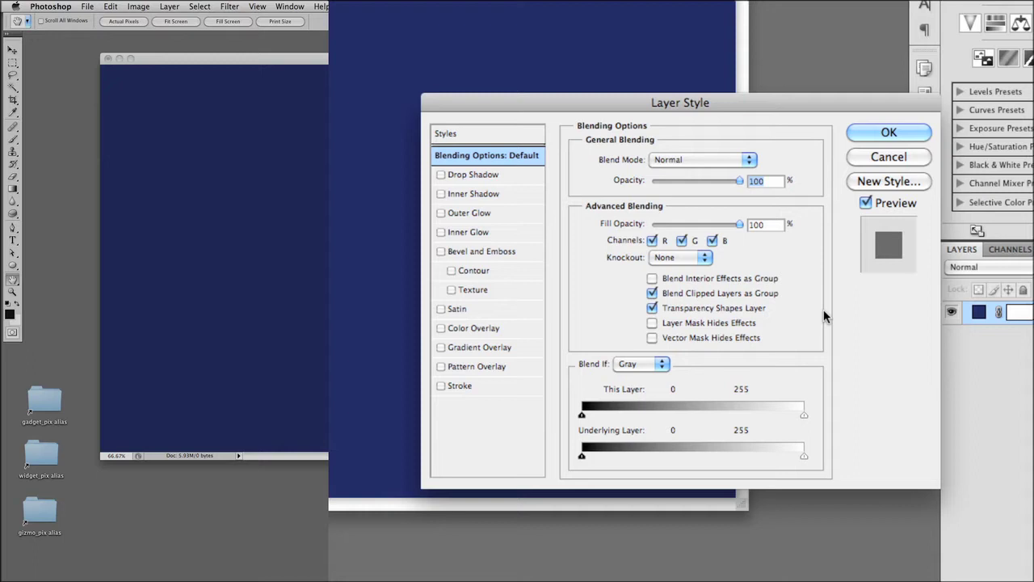
pyautogui.click(473, 368)
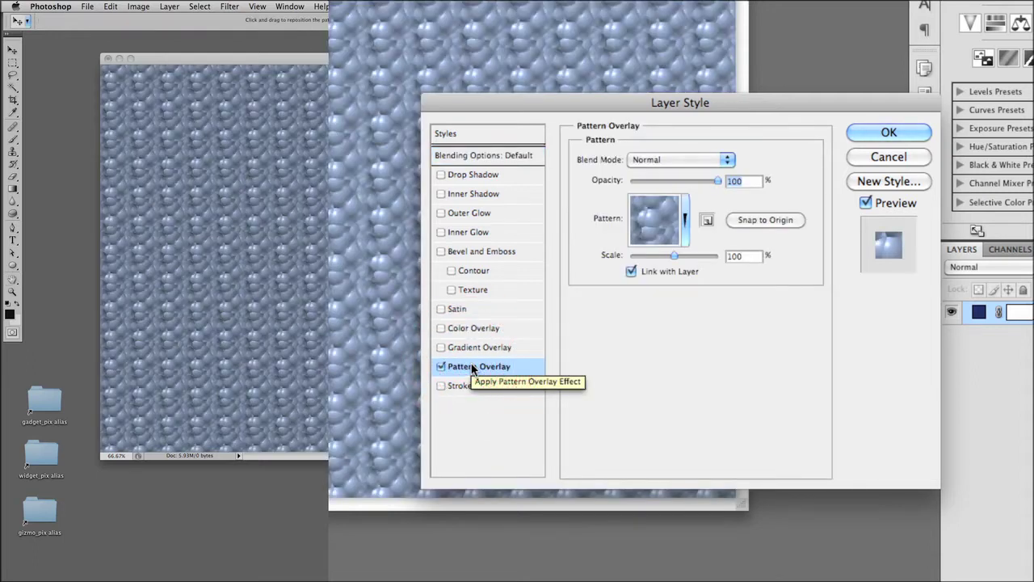
pyautogui.click(685, 219)
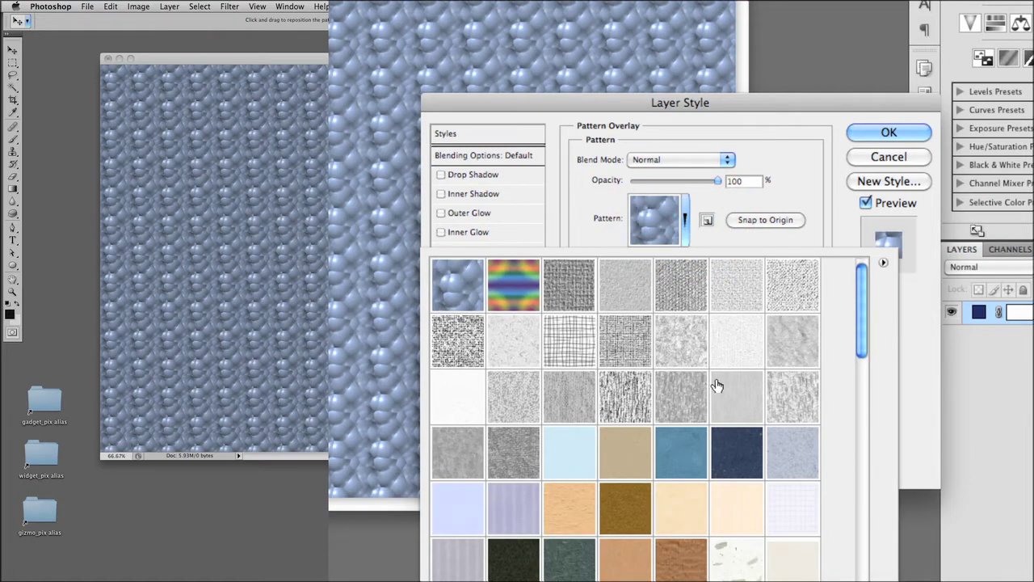
pyautogui.scroll(-10, 715, 385)
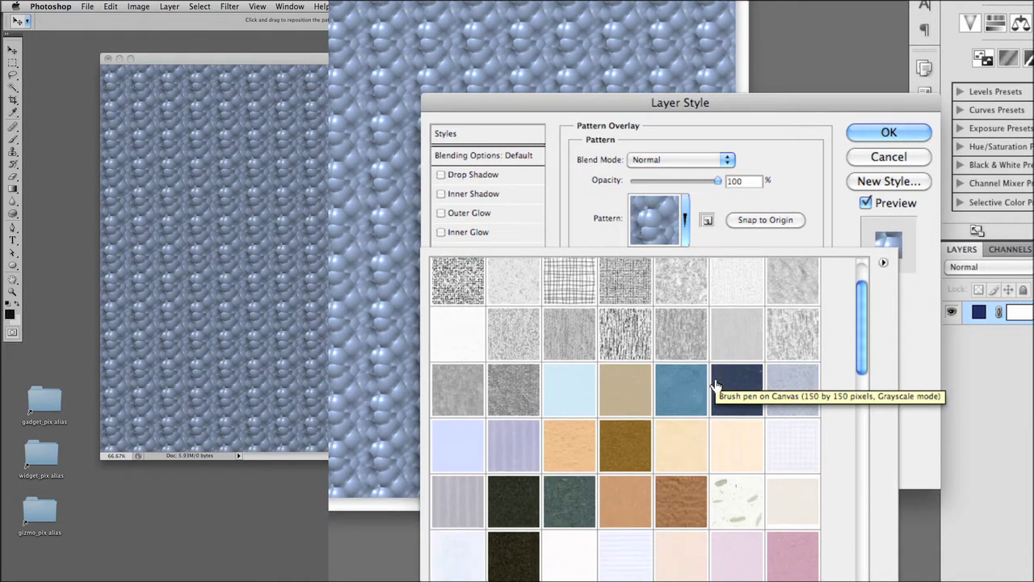
pyautogui.scroll(-15, 715, 385)
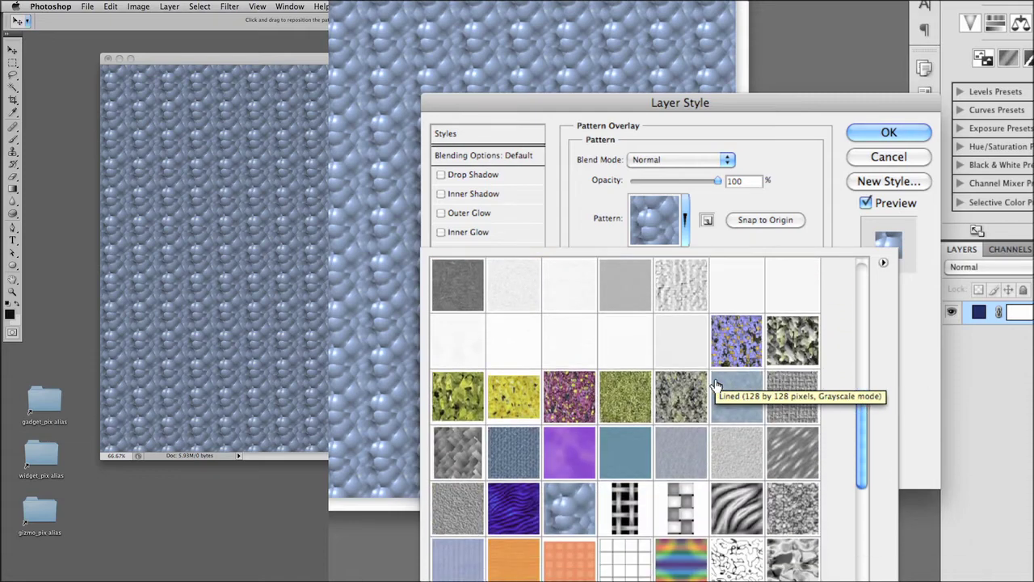
pyautogui.scroll(-5, 715, 386)
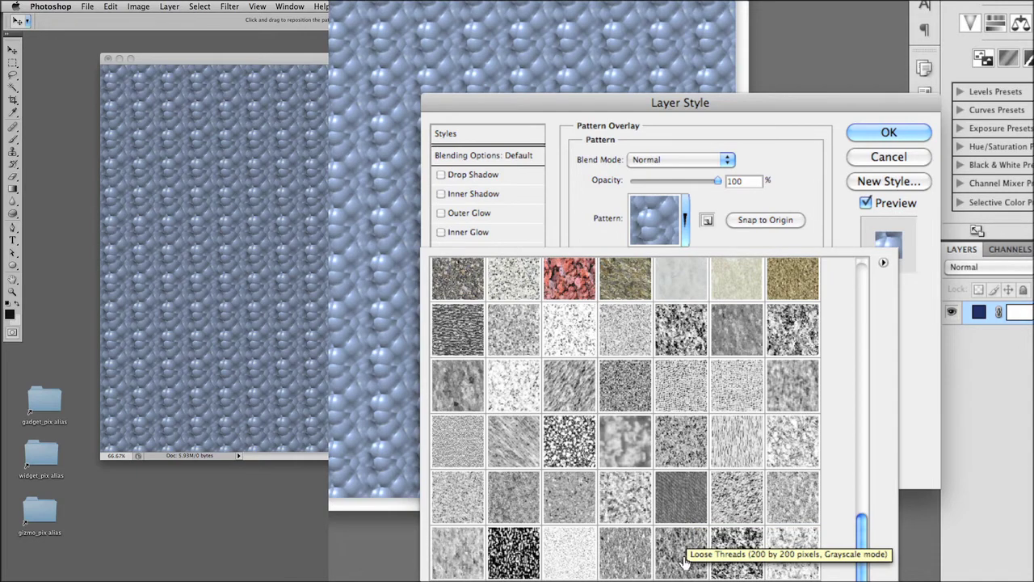
pyautogui.click(683, 562)
pyautogui.click(812, 191)
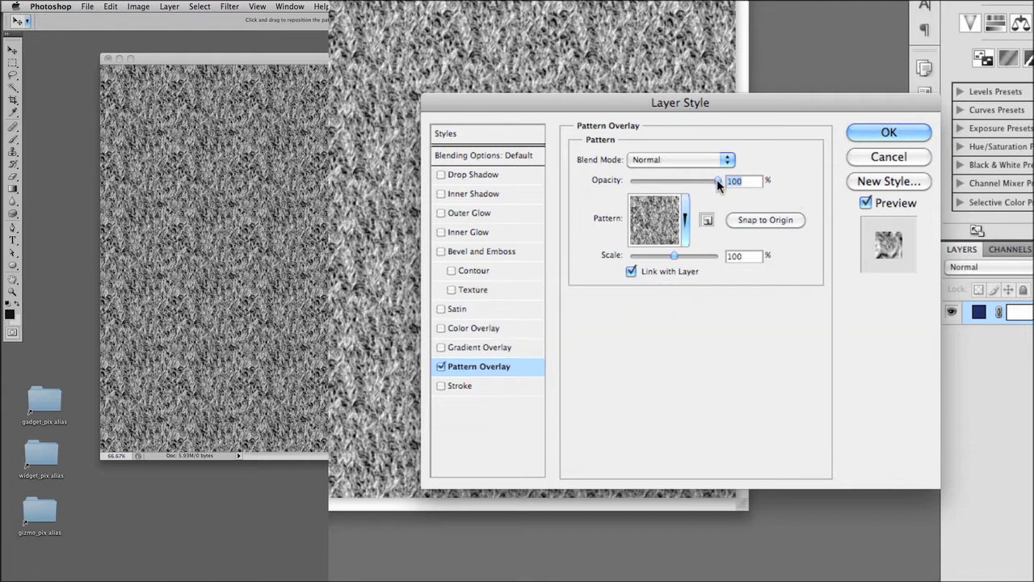
# Set the pattern overlay to Hard Light at about 25% opacity and apply the style
pyautogui.moveTo(718, 183); pyautogui.dragTo(651, 183)
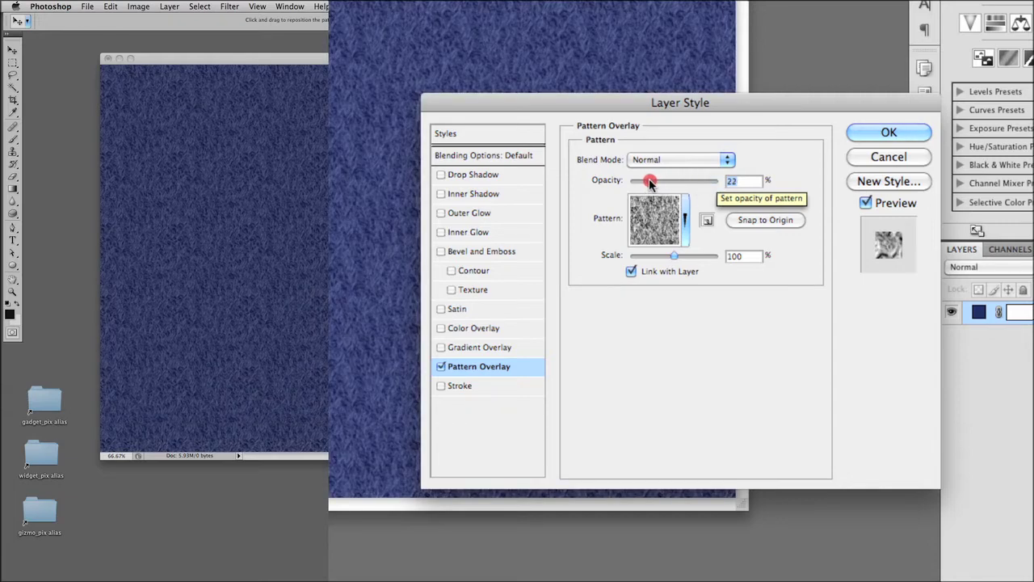
pyautogui.click(683, 159)
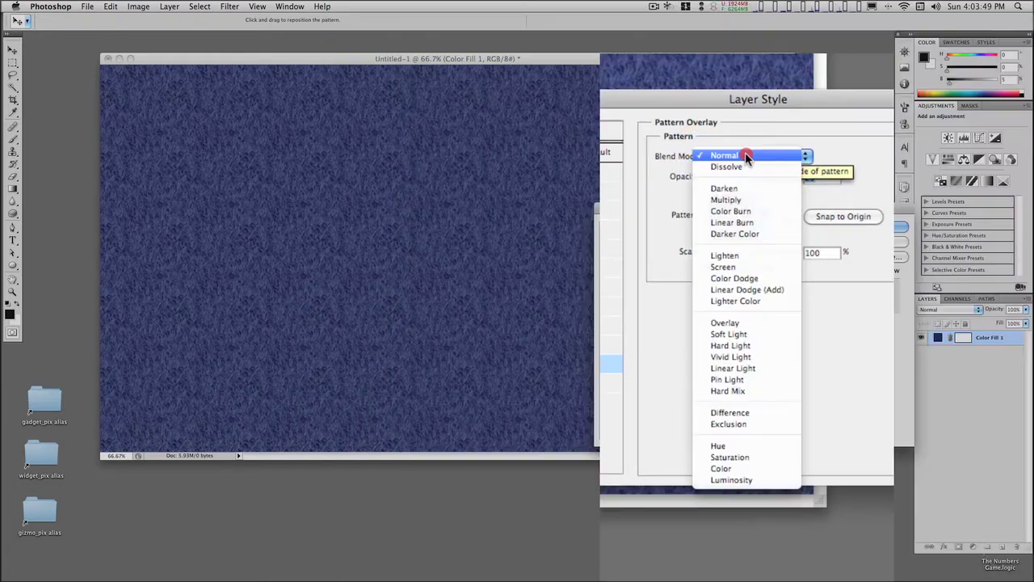
pyautogui.click(737, 346)
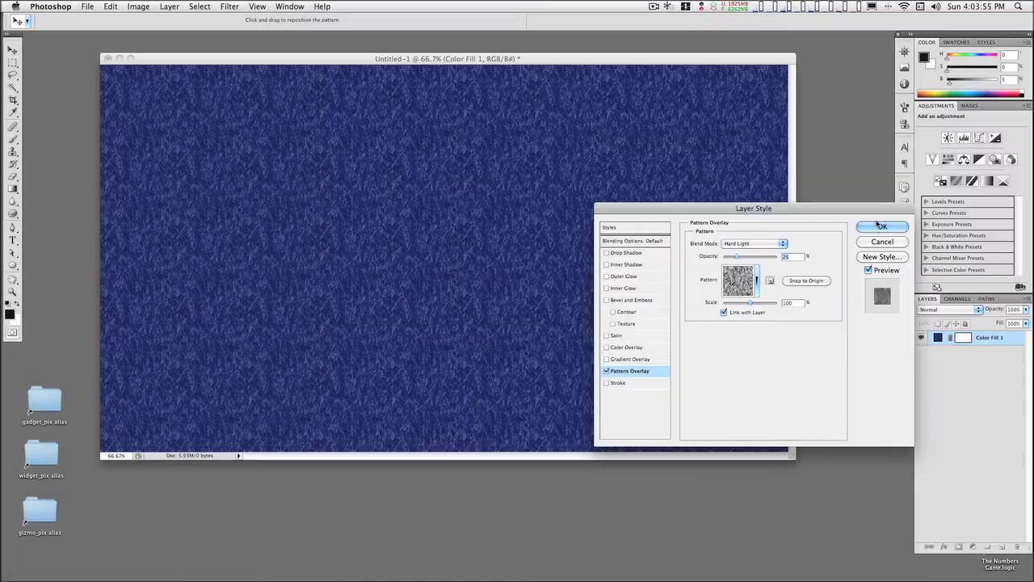
pyautogui.click(881, 227)
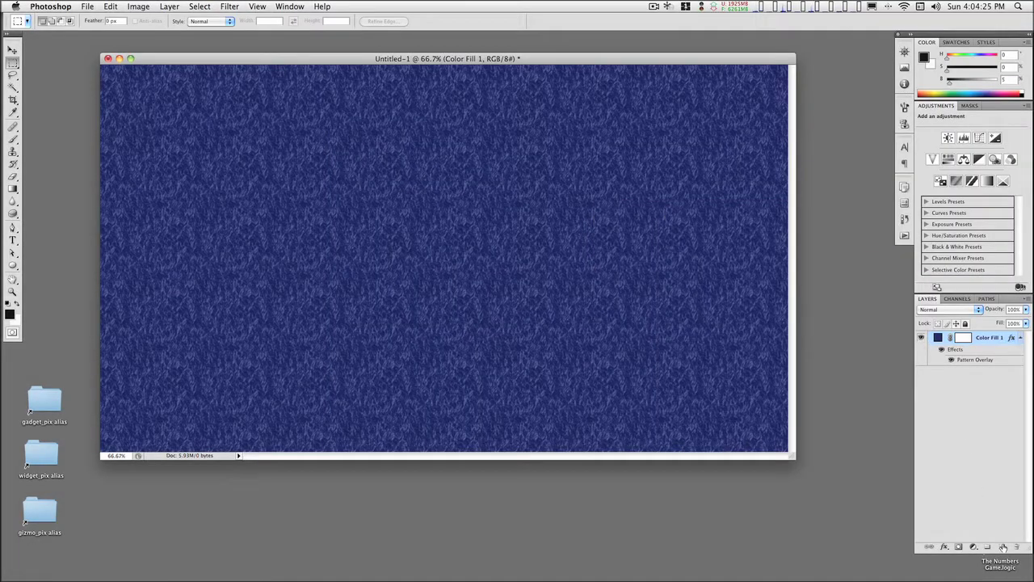
# Add a new empty layer and a Gradient Map adjustment, and open its gradient for editing
pyautogui.click(1003, 548)
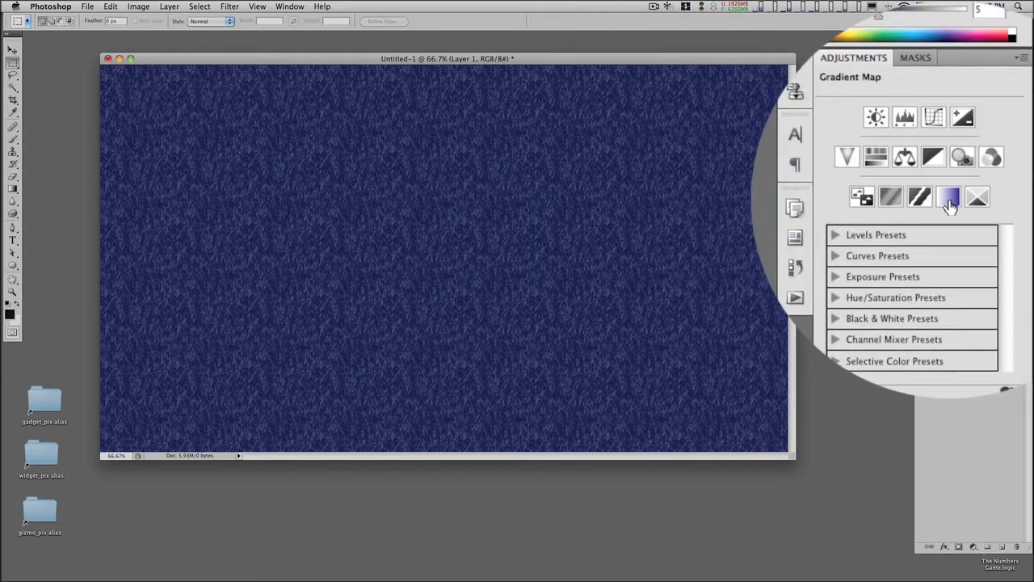
pyautogui.click(949, 203)
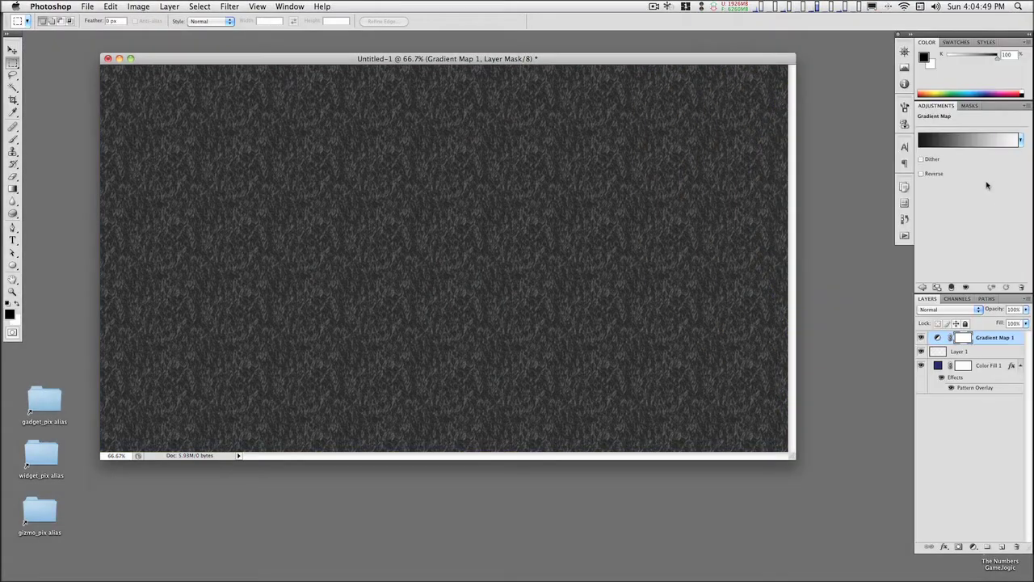
pyautogui.click(967, 143)
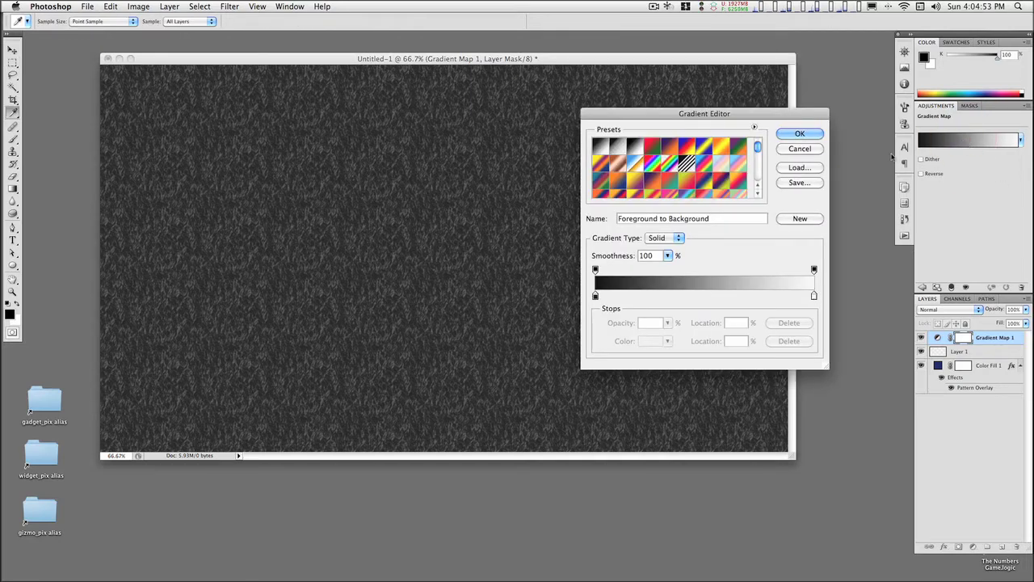
# Set the gradient's left stop to deep indigo: H 246, S 93, B 35
pyautogui.moveTo(748, 118)
pyautogui.mouseDown()
pyautogui.moveTo(728, 114)
pyautogui.moveTo(734, 104)
pyautogui.mouseUp()
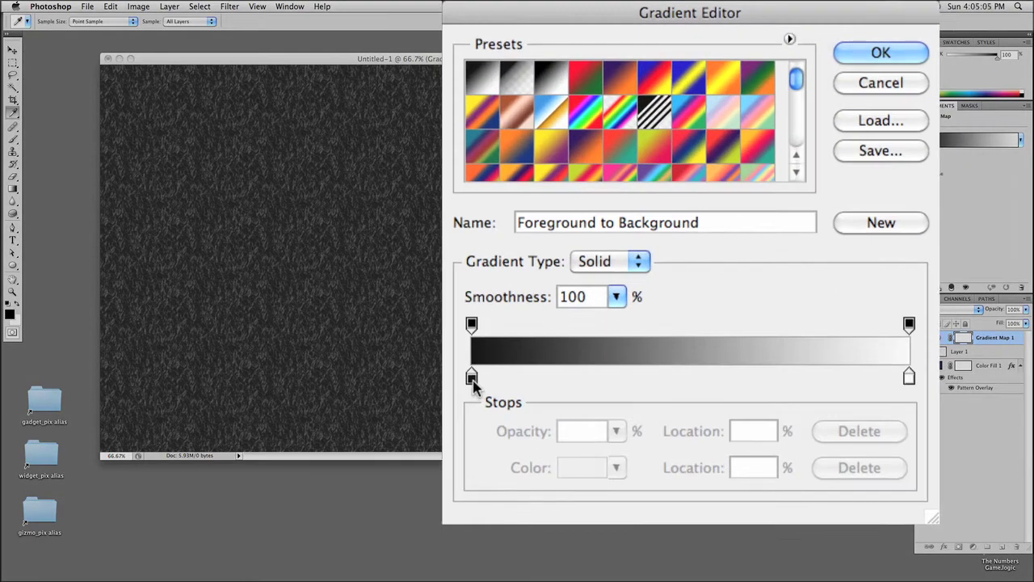
pyautogui.doubleClick(472, 378)
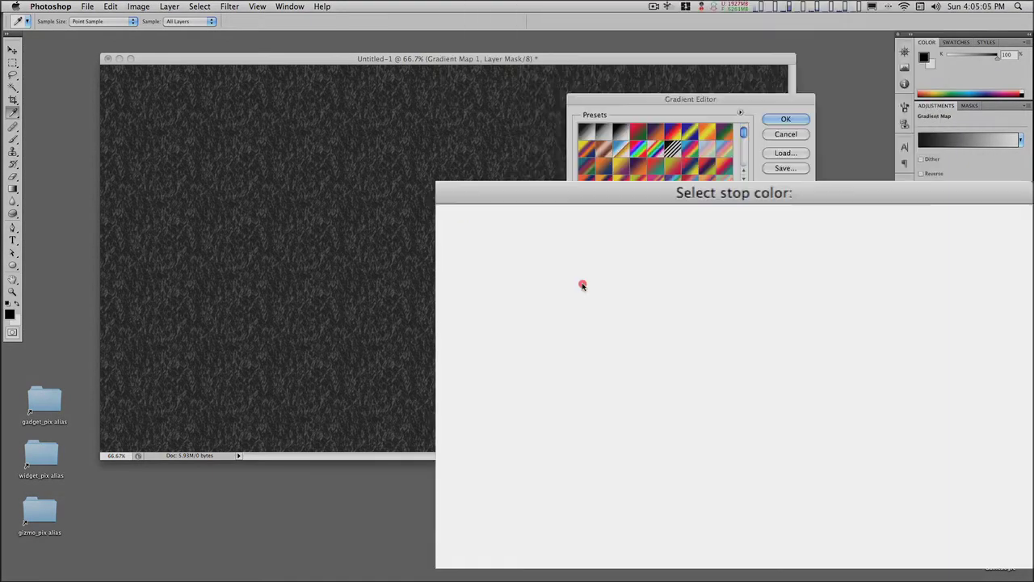
pyautogui.doubleClick(844, 376)
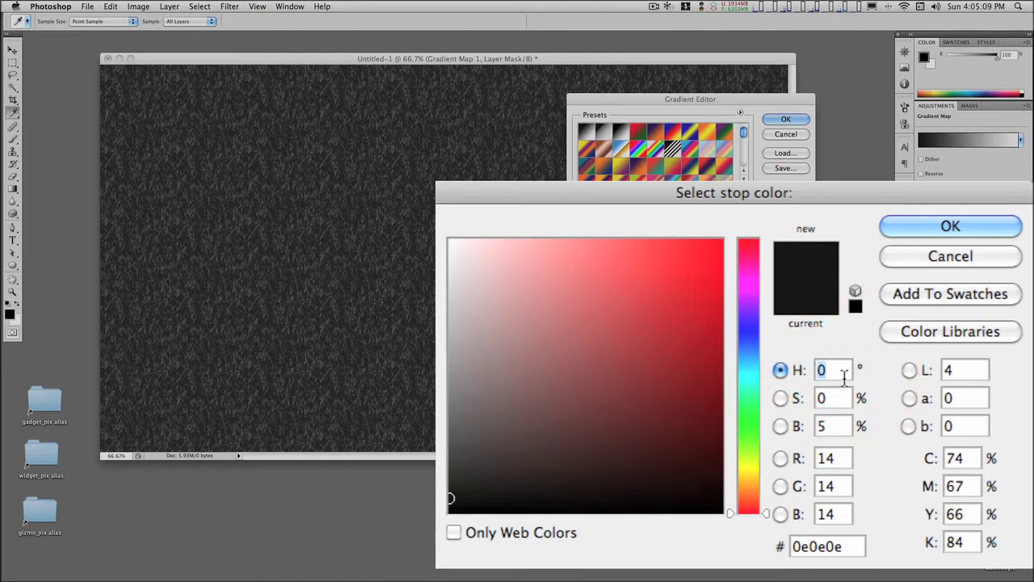
pyautogui.write('230')
pyautogui.press('Tab')
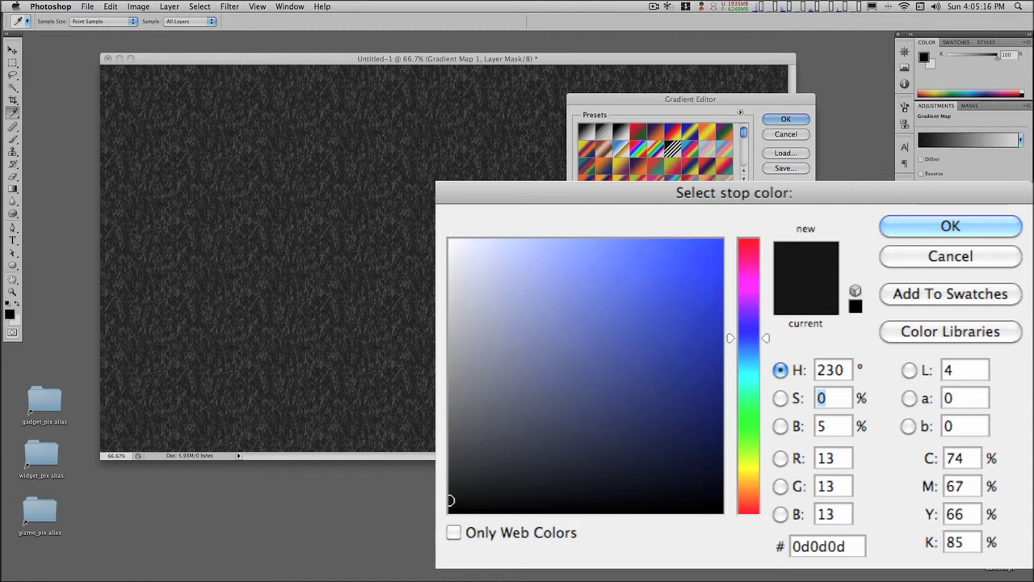
pyautogui.doubleClick(824, 370)
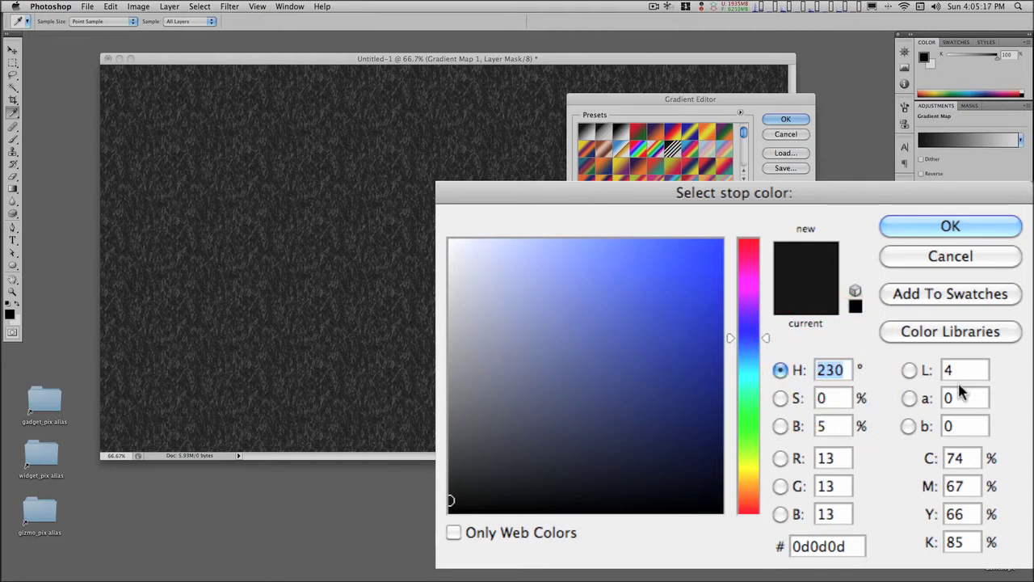
pyautogui.write('246')
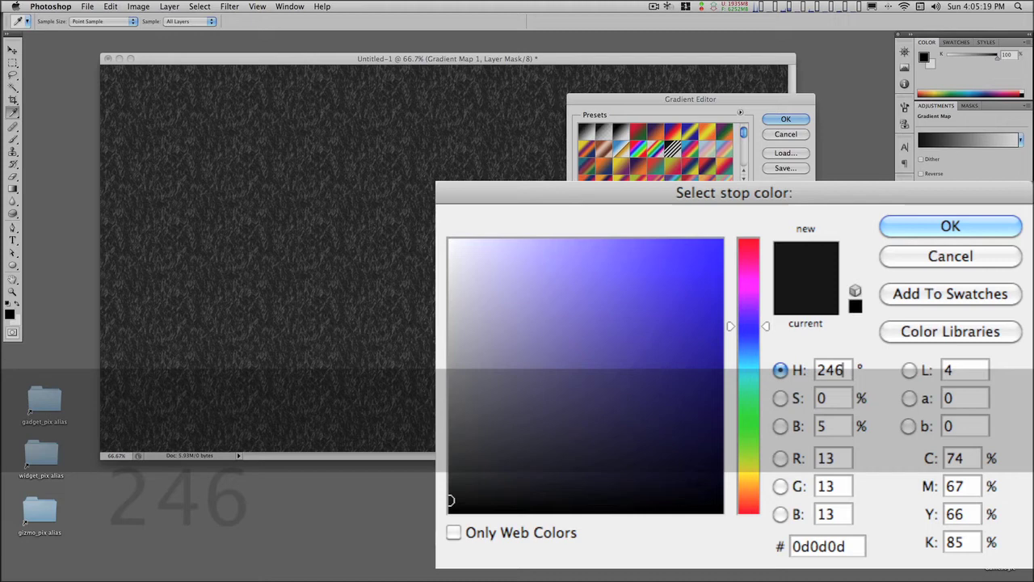
pyautogui.press('Tab')
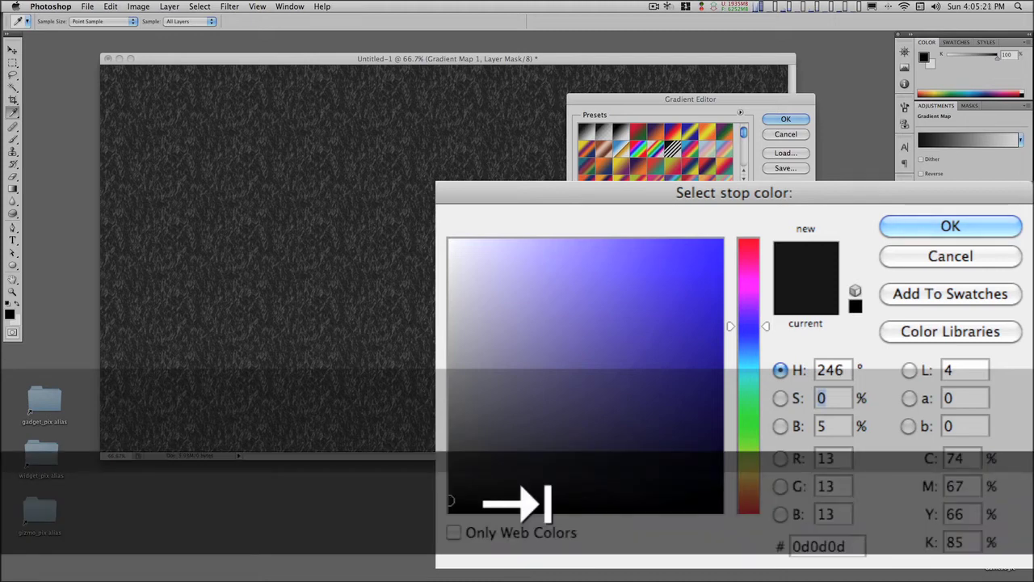
pyautogui.write('93')
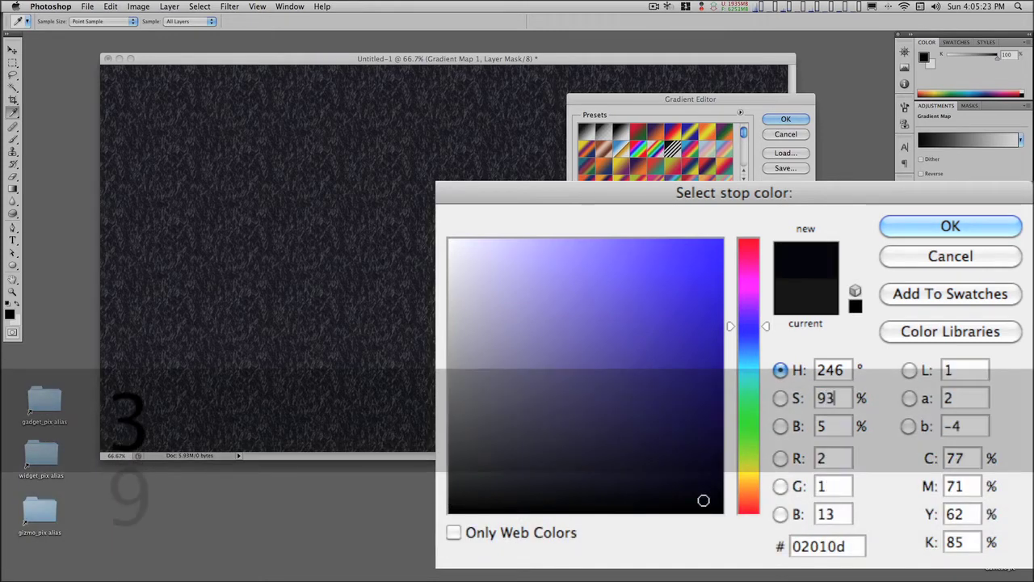
pyautogui.press('Tab')
pyautogui.write('35')
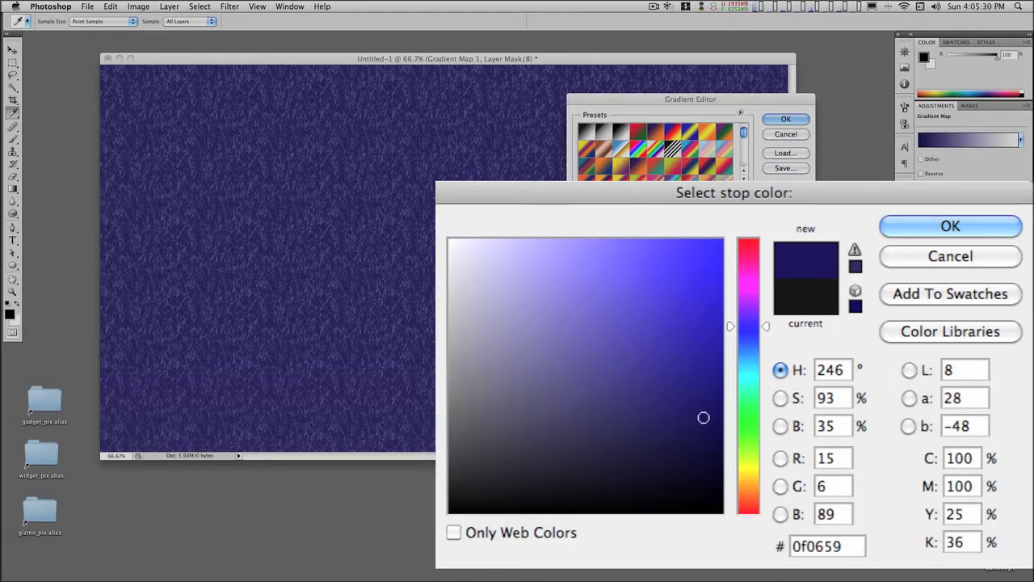
# Accept the indigo colour, duplicate the left stop to 20%, and add a stop at 27%
pyautogui.click(989, 227)
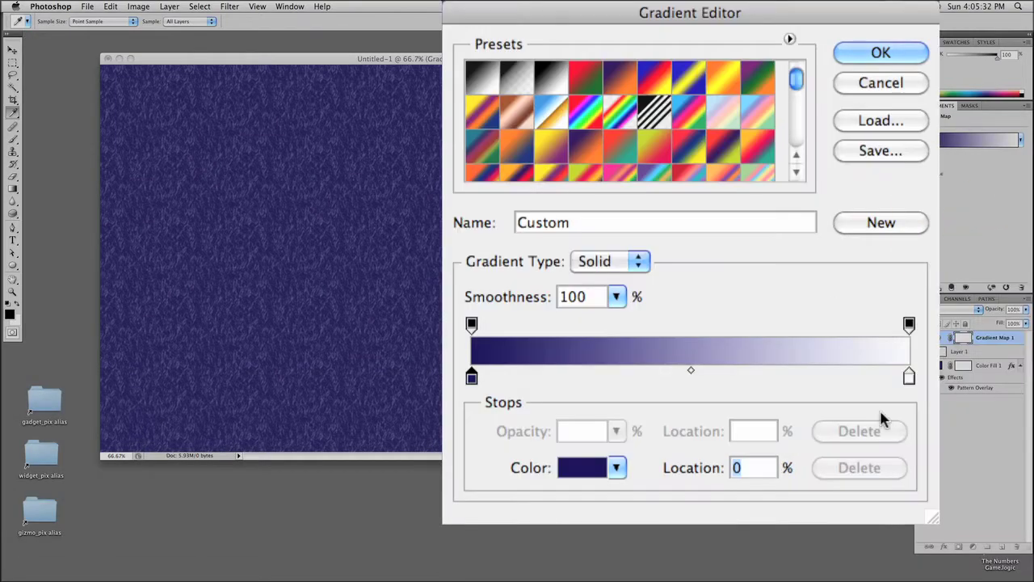
pyautogui.press('alt')
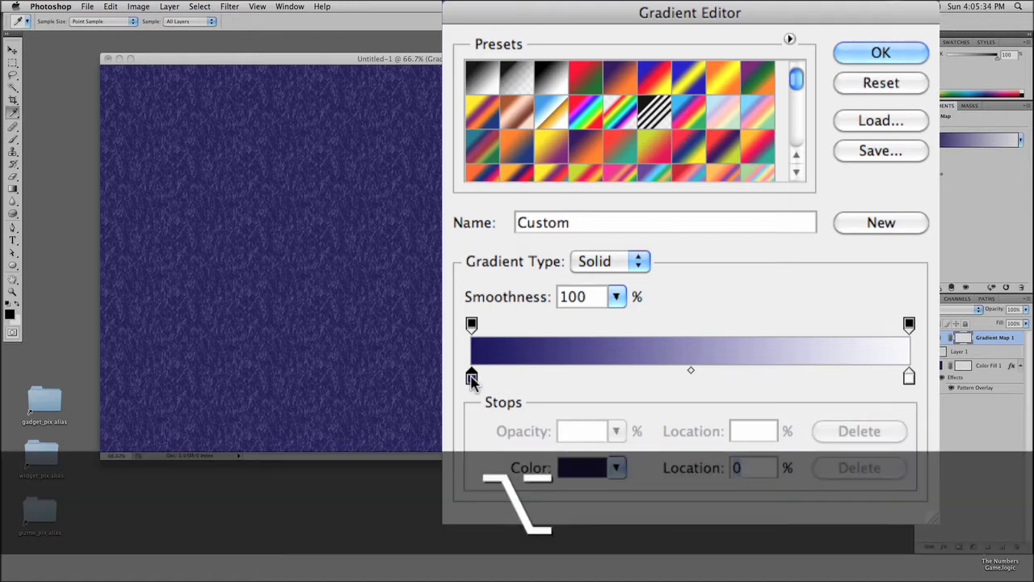
pyautogui.moveTo(473, 379); pyautogui.dragTo(558, 388)
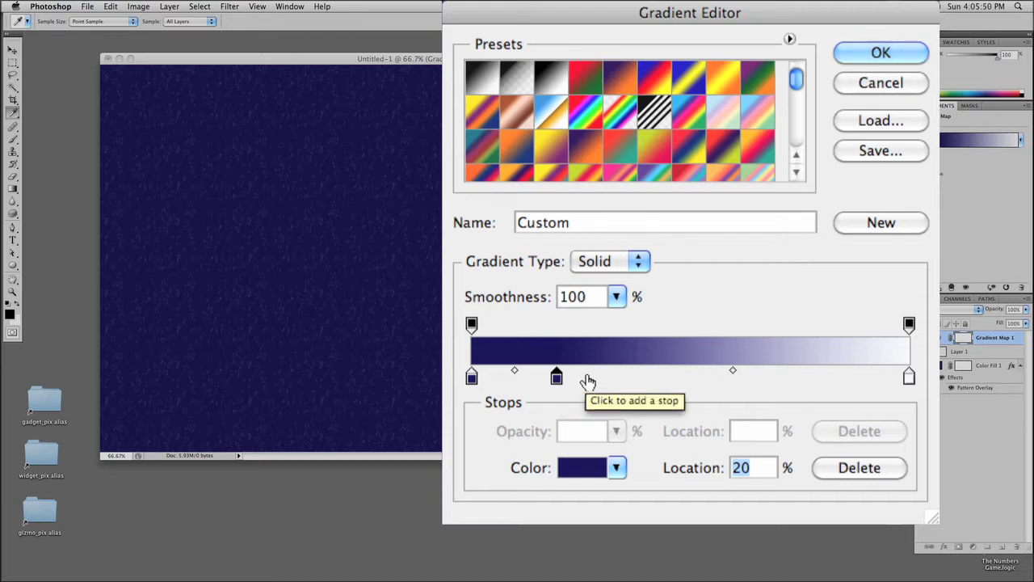
pyautogui.click(590, 377)
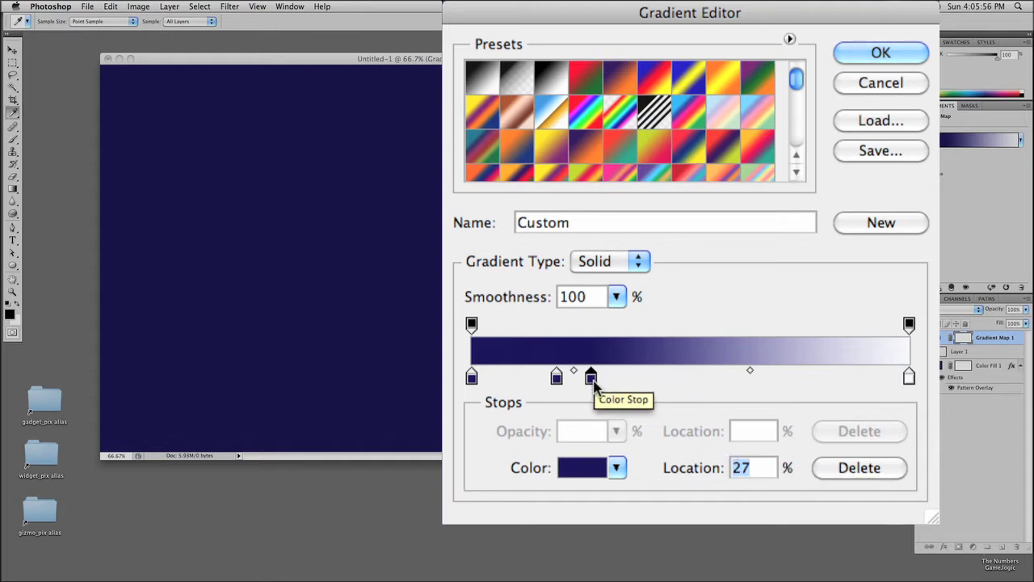
# Colour the 27% stop light orange (H 31, S 53, B 98) and duplicate it to 34%
pyautogui.doubleClick(591, 377)
pyautogui.doubleClick(834, 370)
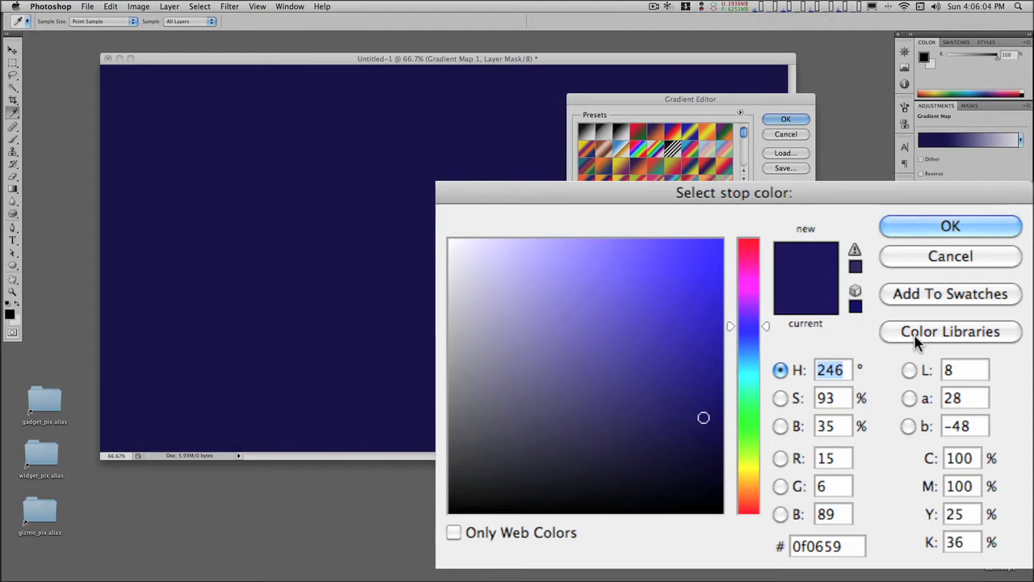
pyautogui.write('31')
pyautogui.press('Tab')
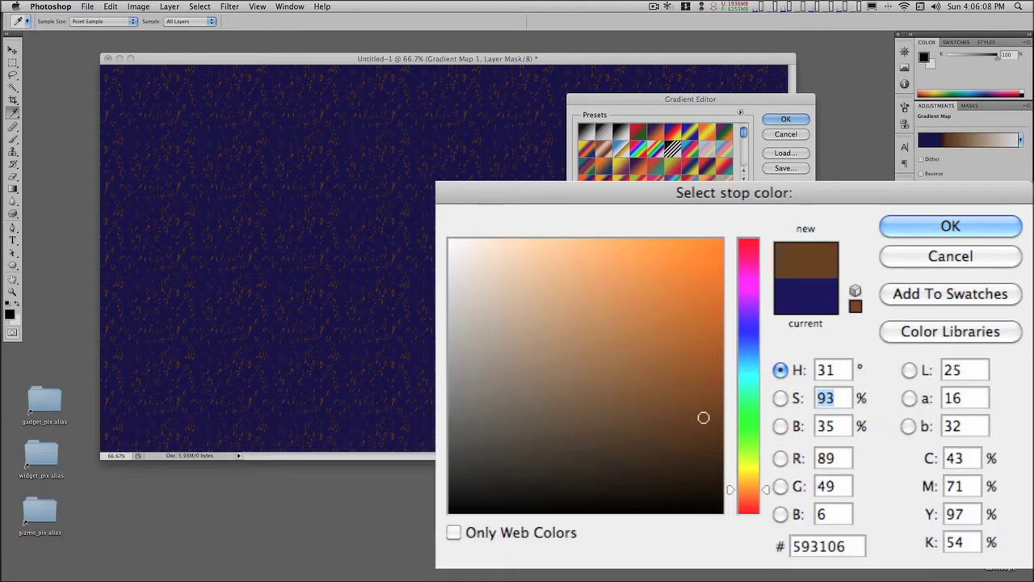
pyautogui.write('53')
pyautogui.press('Tab')
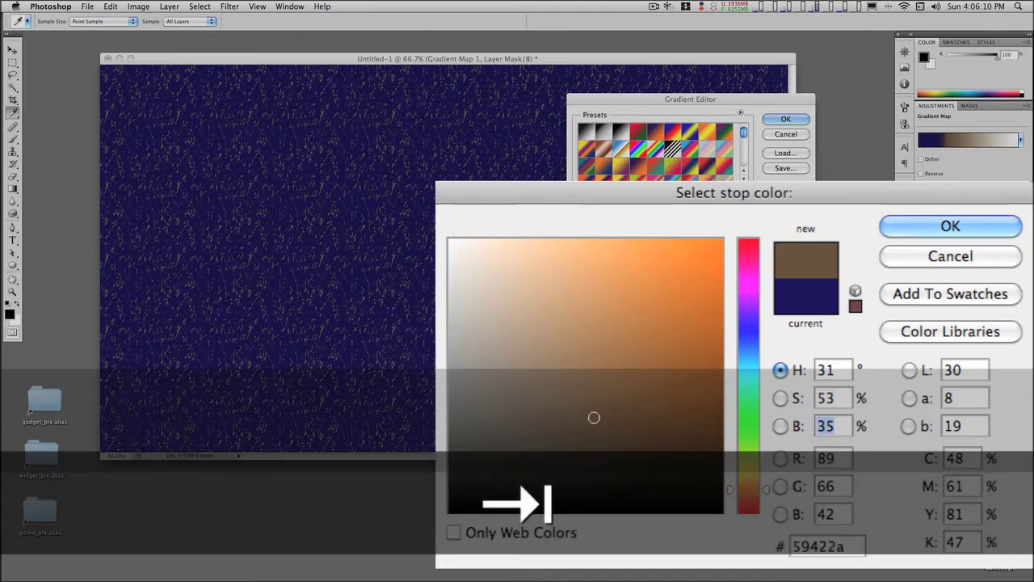
pyautogui.write('99')
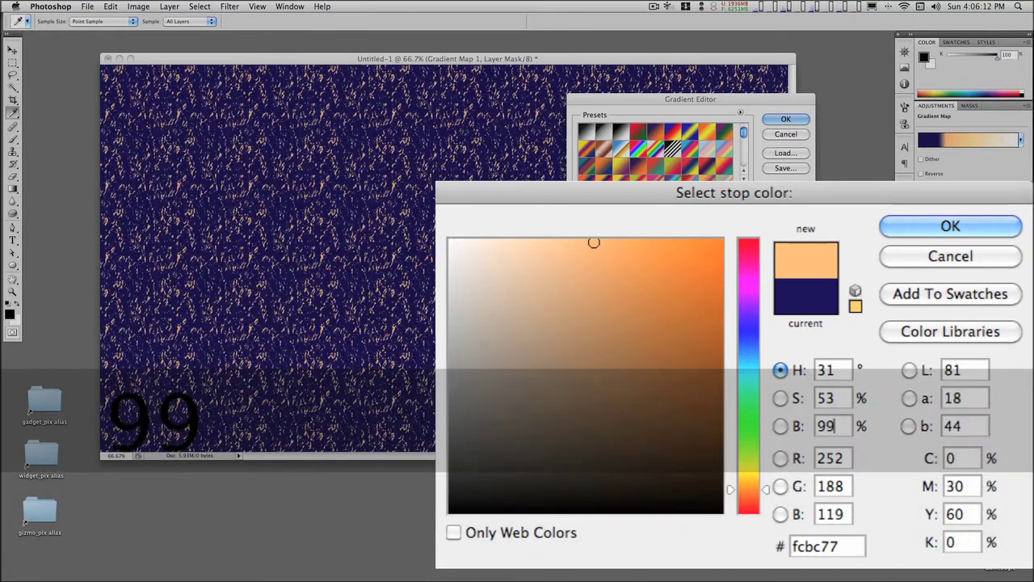
pyautogui.press('Down')
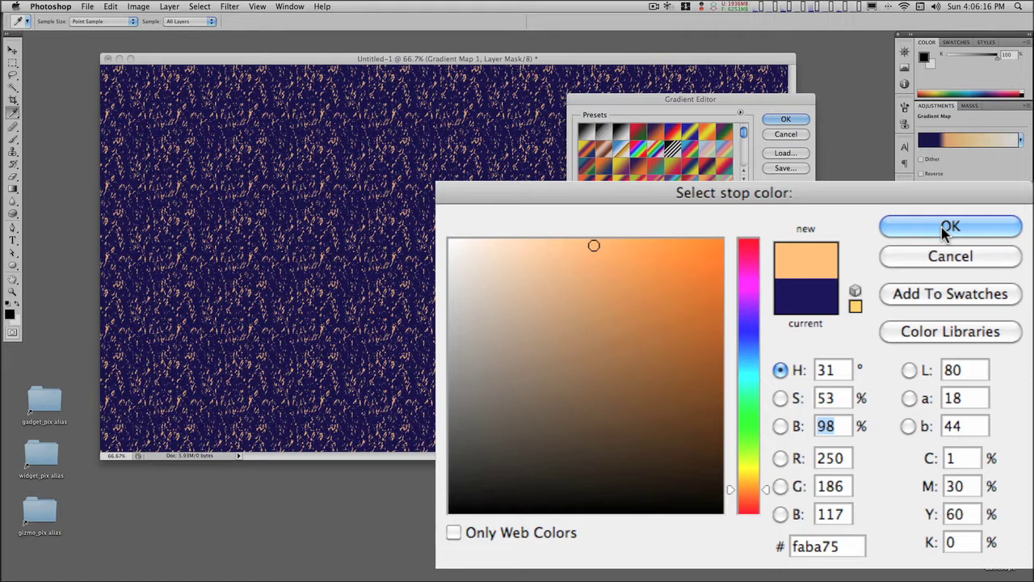
pyautogui.click(949, 228)
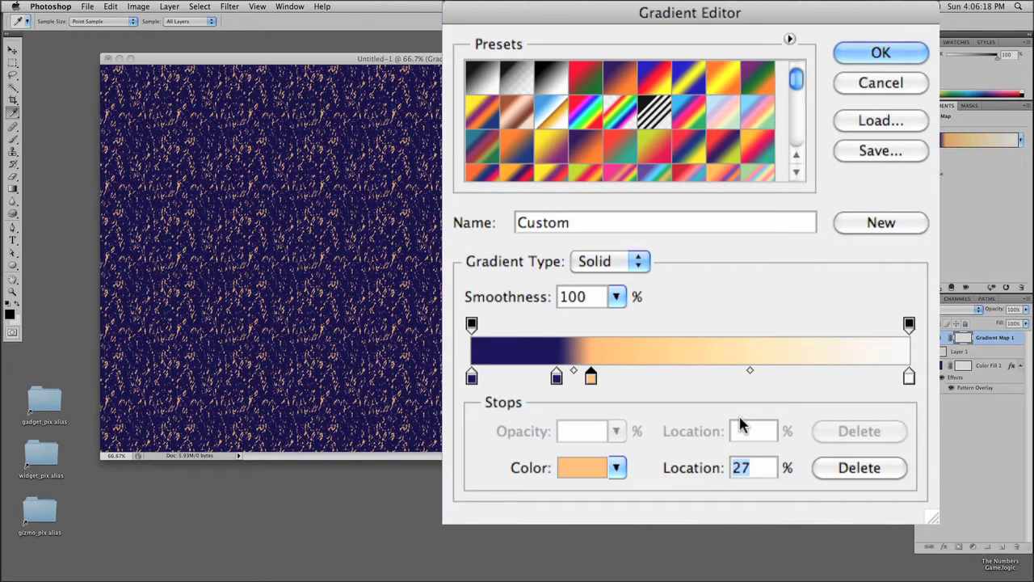
pyautogui.press('alt')
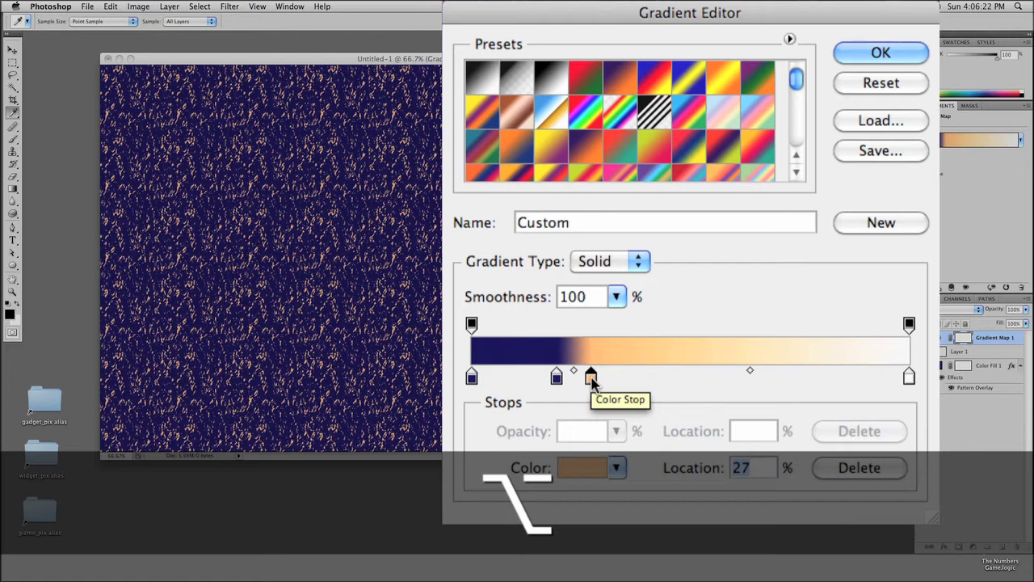
pyautogui.moveTo(592, 378); pyautogui.dragTo(619, 380)
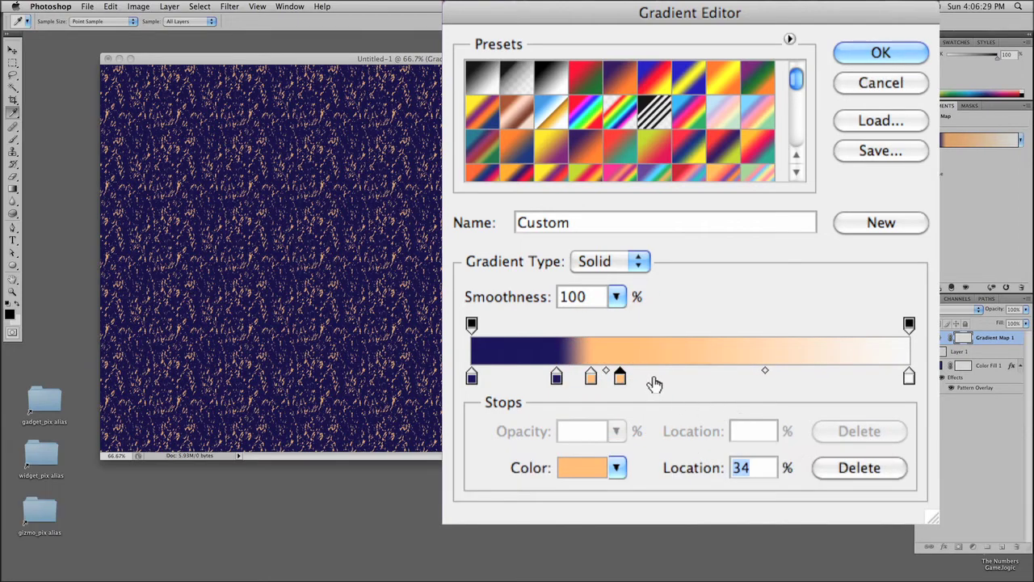
# Place a new stop at 38% and colour it green, H 100, S 77, B 78
pyautogui.click(653, 377)
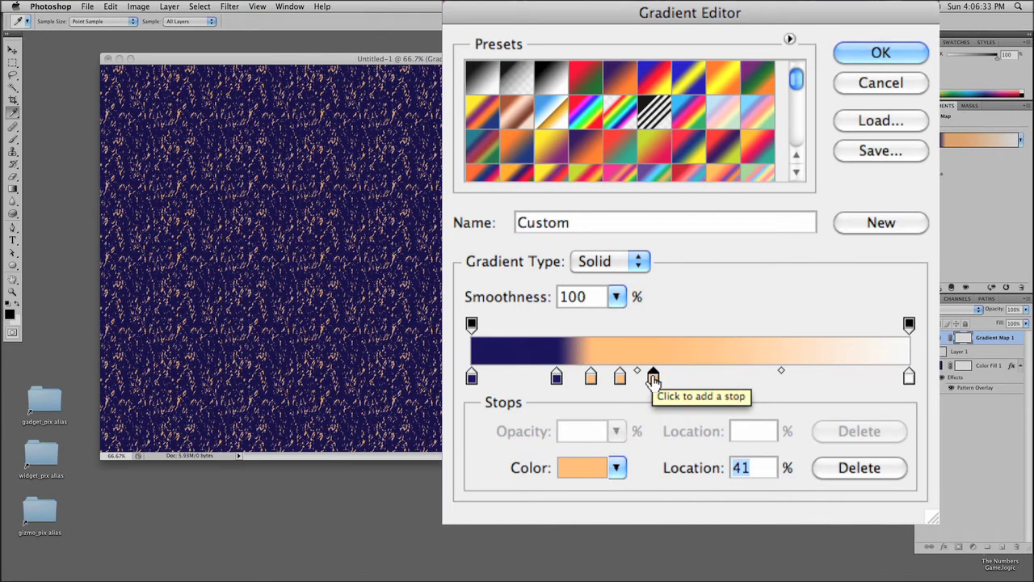
pyautogui.click(653, 377)
pyautogui.moveTo(653, 378); pyautogui.dragTo(644, 379)
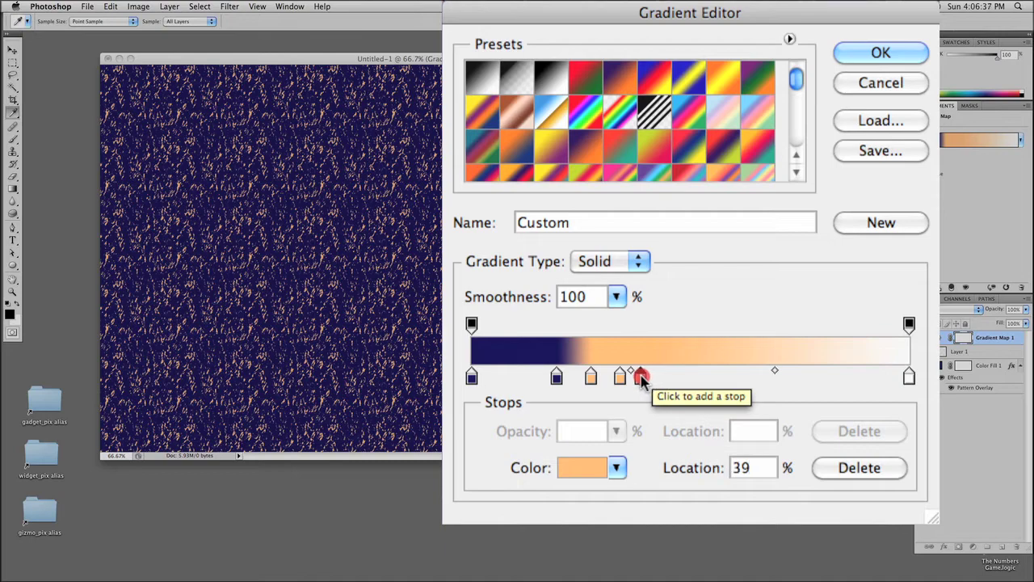
pyautogui.doubleClick(635, 378)
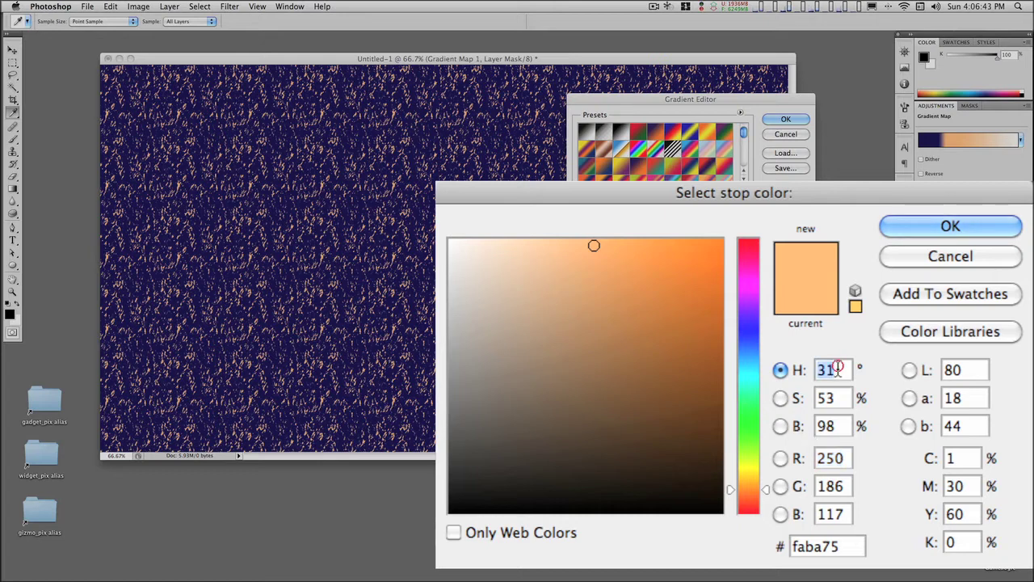
pyautogui.write('100')
pyautogui.press('Tab')
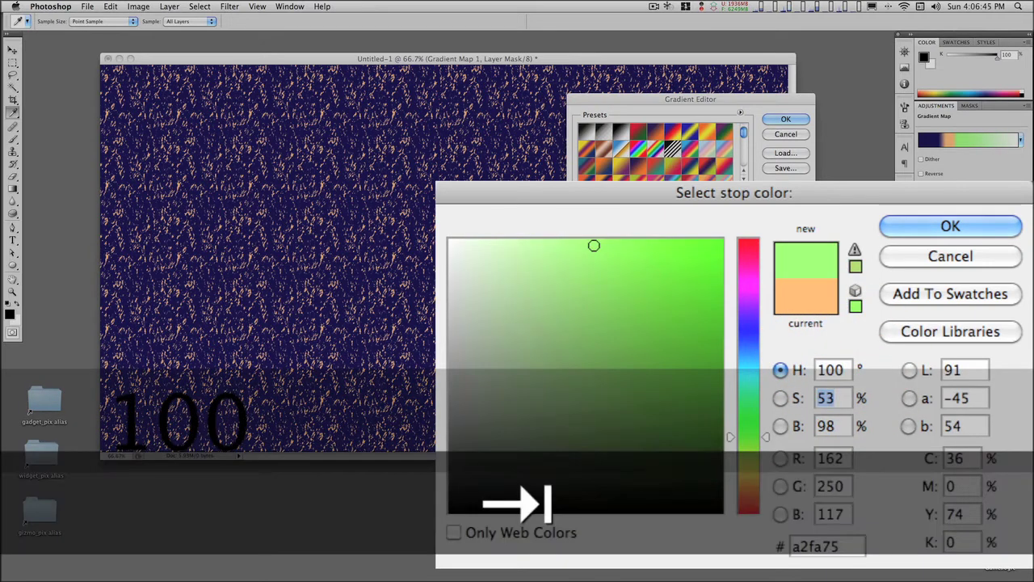
pyautogui.write('77')
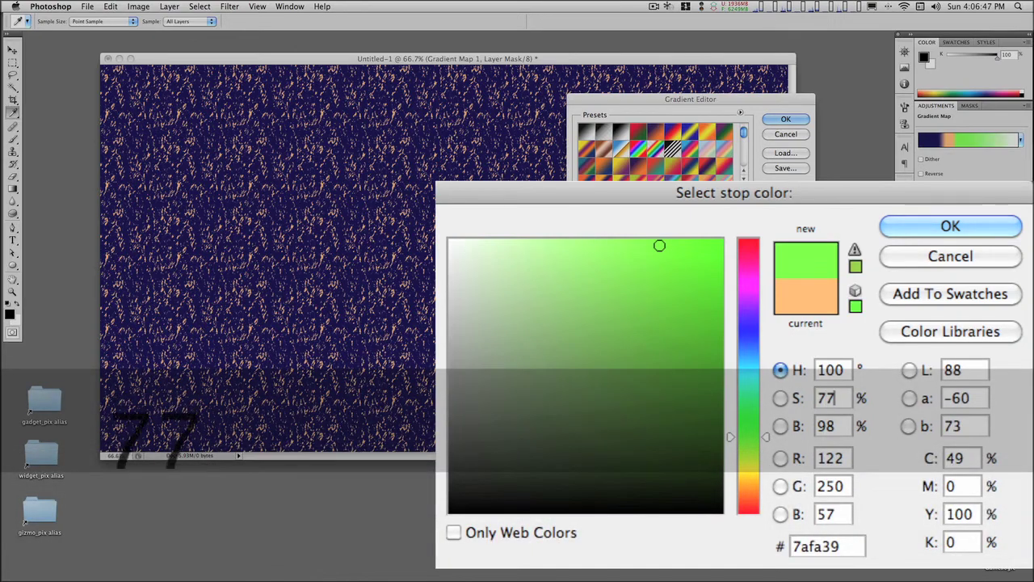
pyautogui.press('Tab')
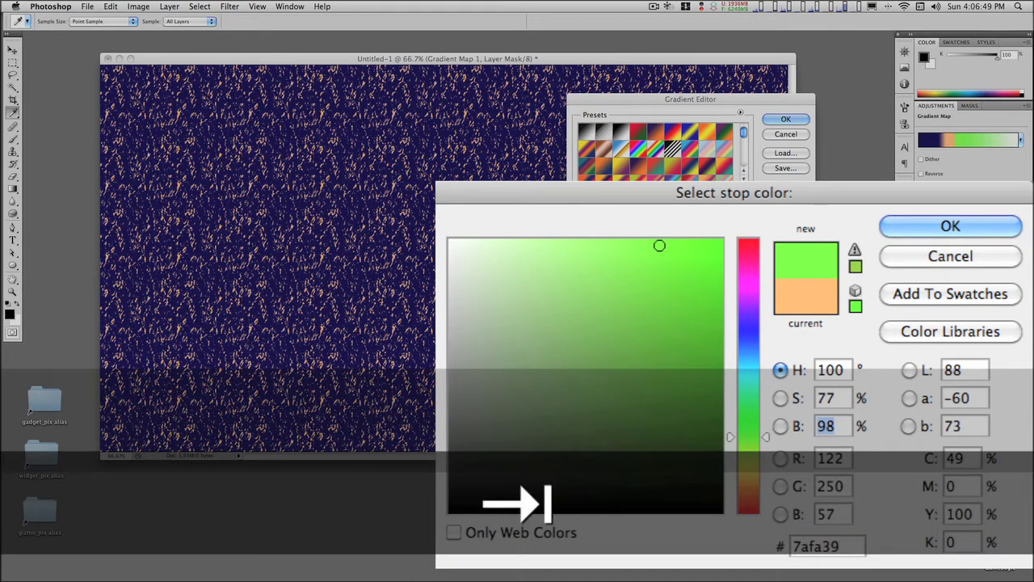
pyautogui.write('7')
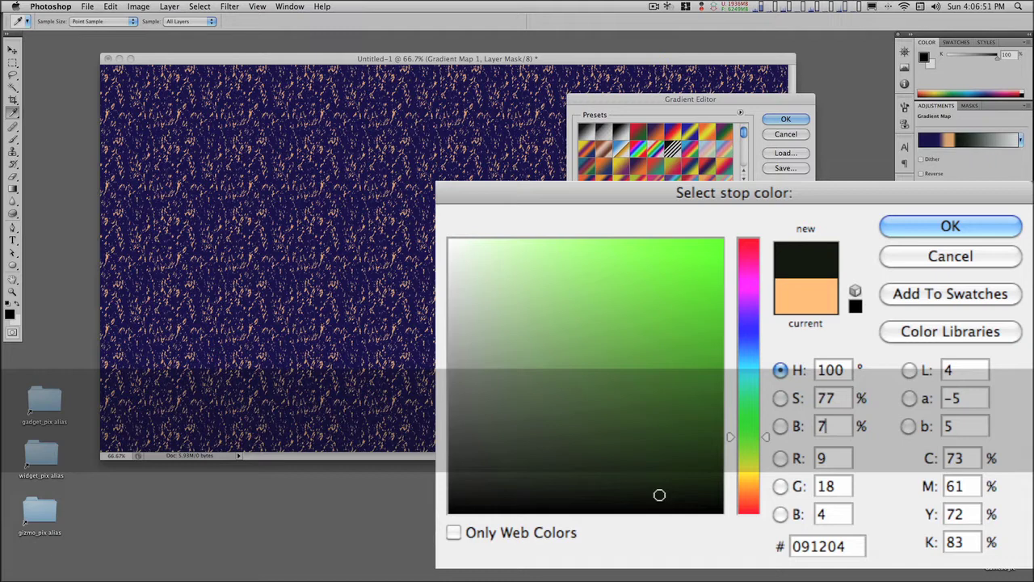
pyautogui.write('8')
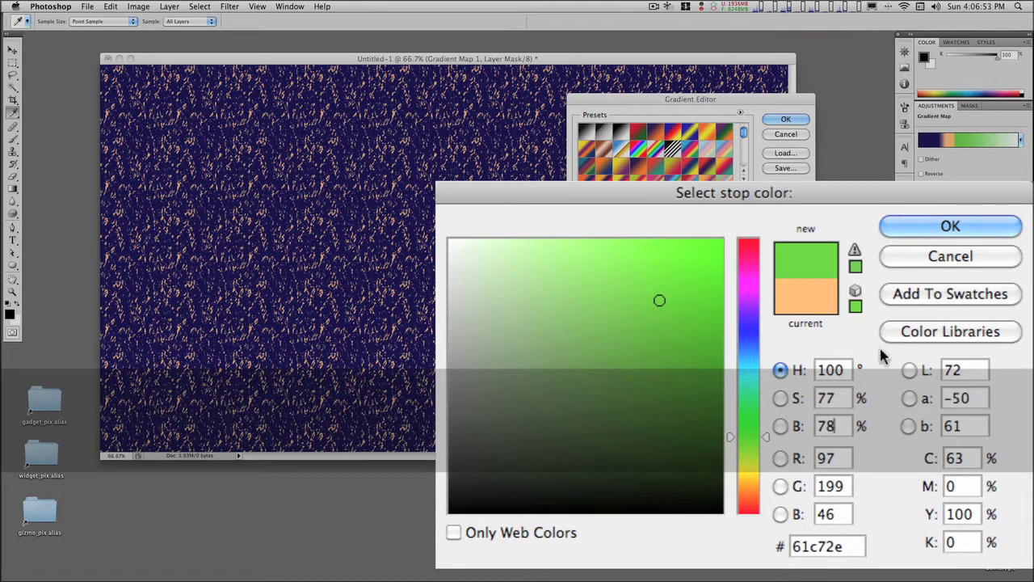
pyautogui.click(889, 228)
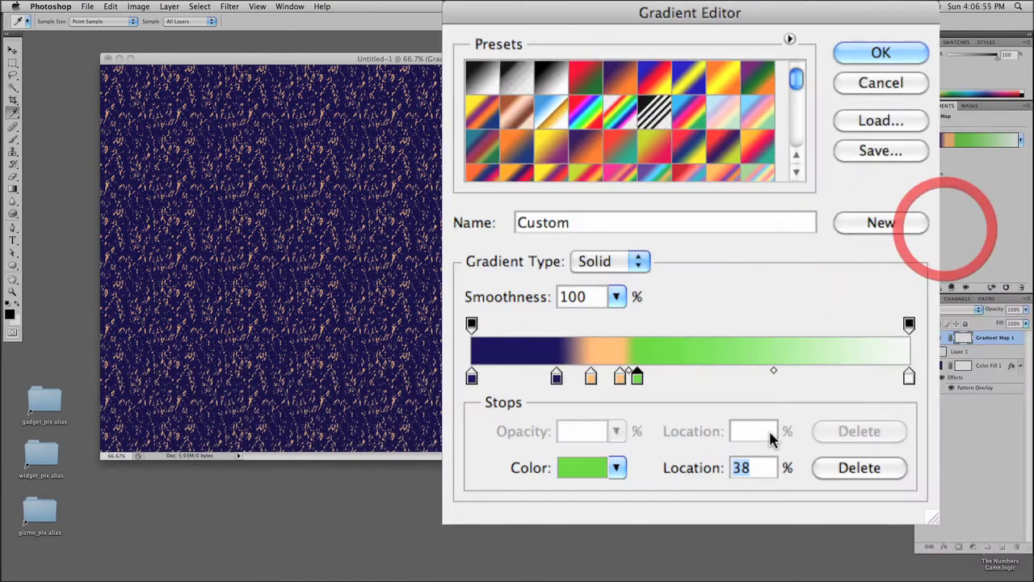
# Duplicate the green stop to 83% and recolour it olive-yellow, H 56, S 93, B 71
pyautogui.press('alt')
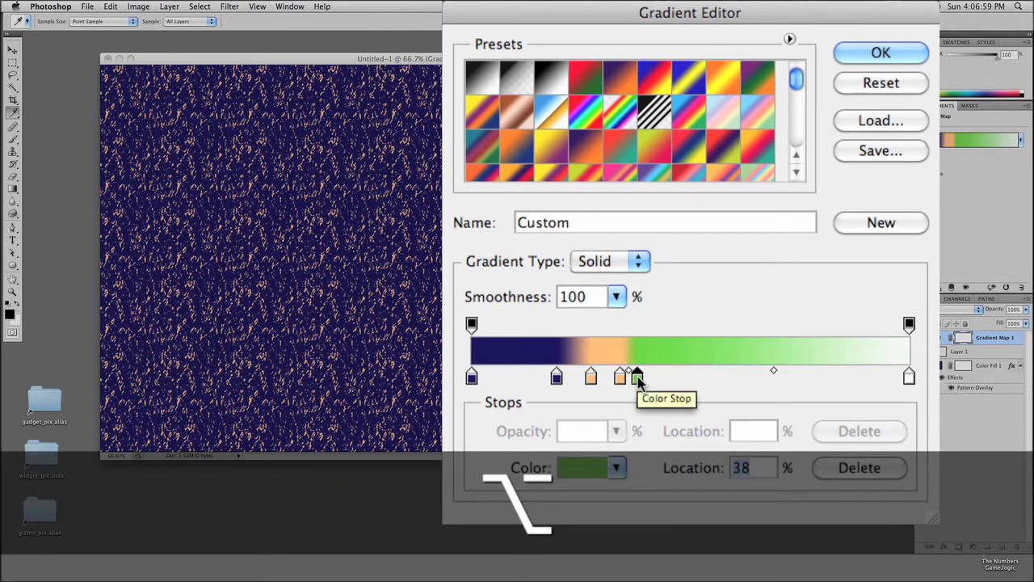
pyautogui.keyDown('alt'); pyautogui.click(638, 378); pyautogui.keyUp('alt')
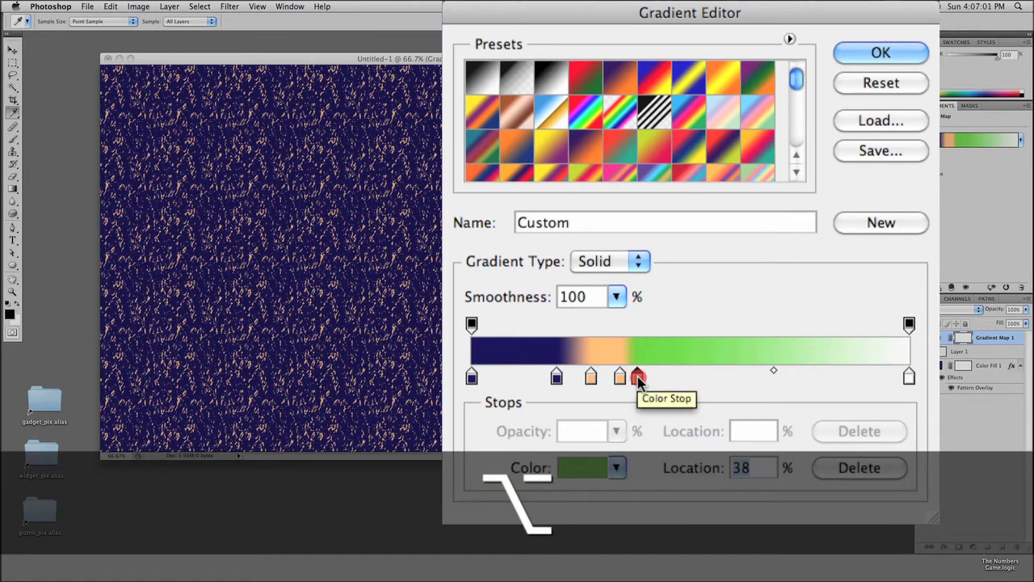
pyautogui.moveTo(638, 377); pyautogui.dragTo(833, 378)
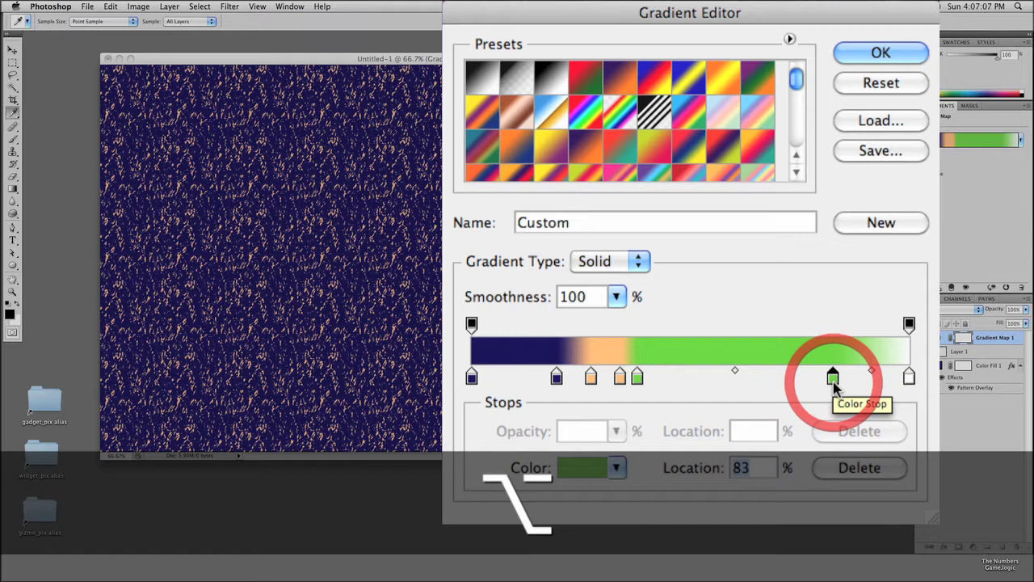
pyautogui.doubleClick(831, 376)
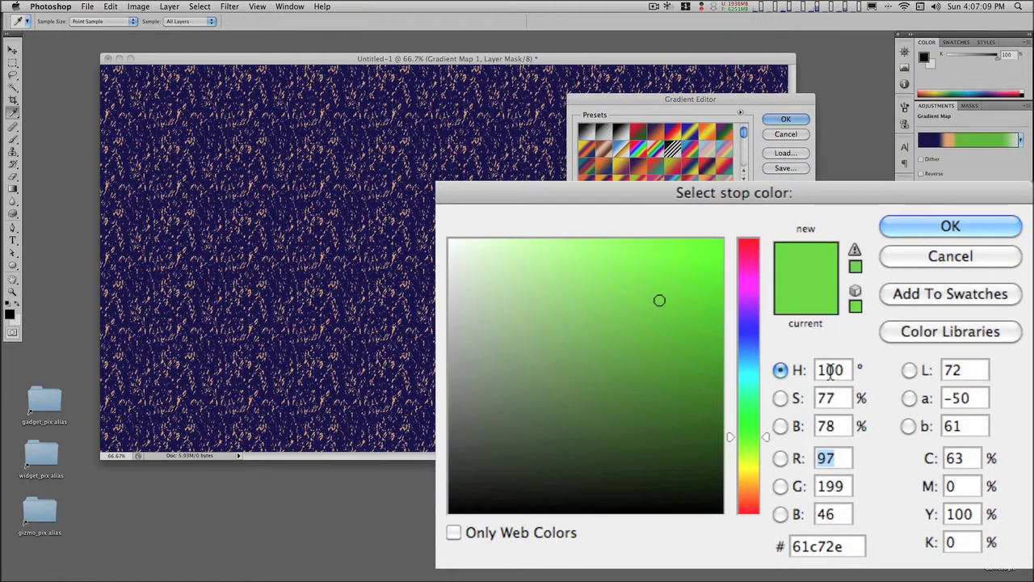
pyautogui.doubleClick(841, 369)
pyautogui.write('56')
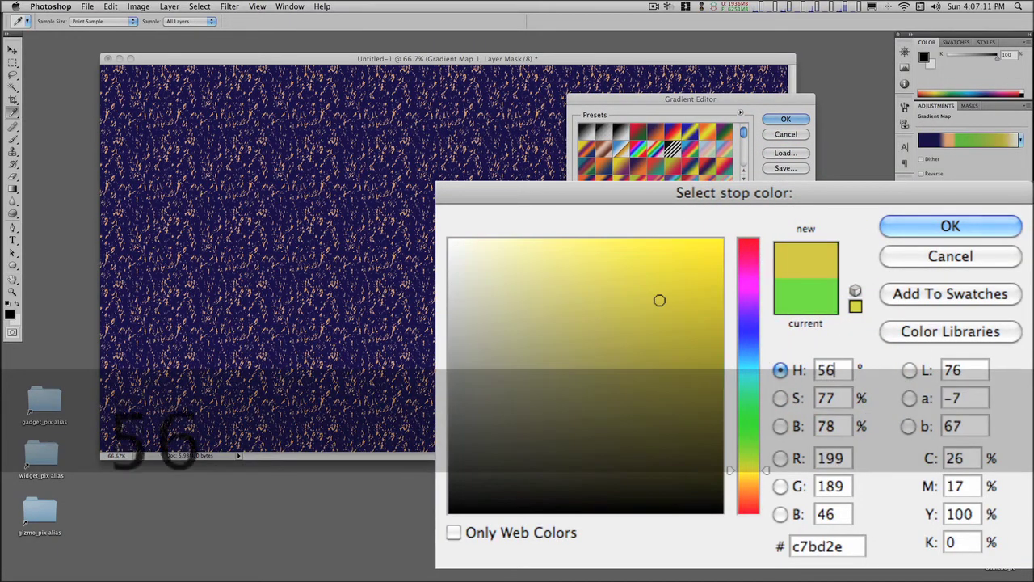
pyautogui.press('Tab')
pyautogui.write('93')
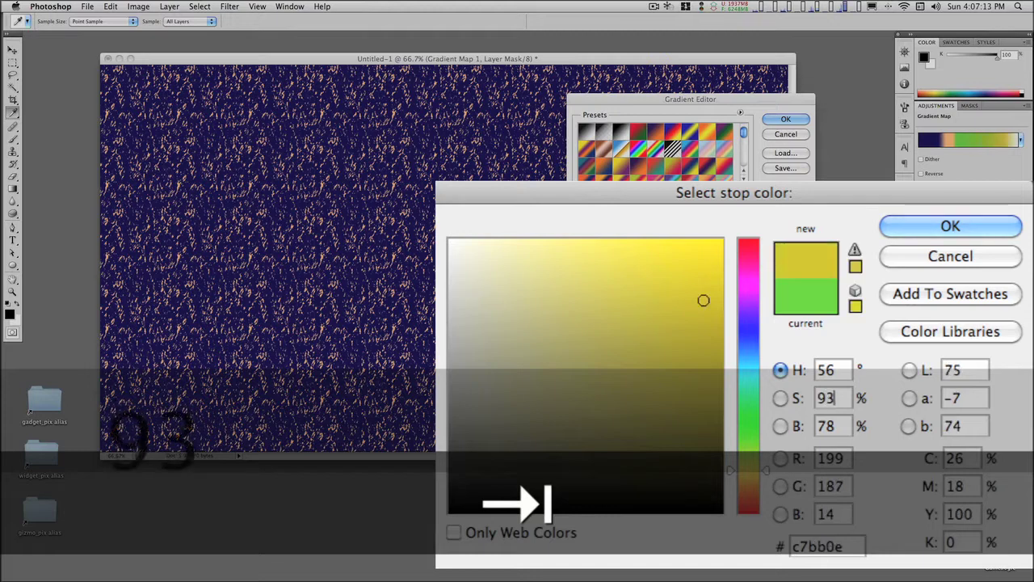
pyautogui.press('Tab')
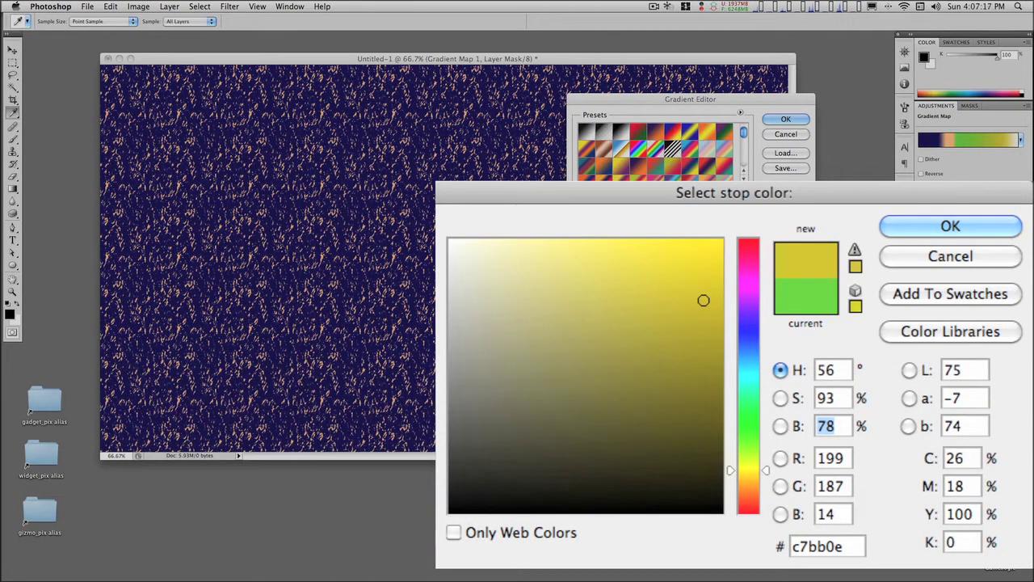
pyautogui.write('71')
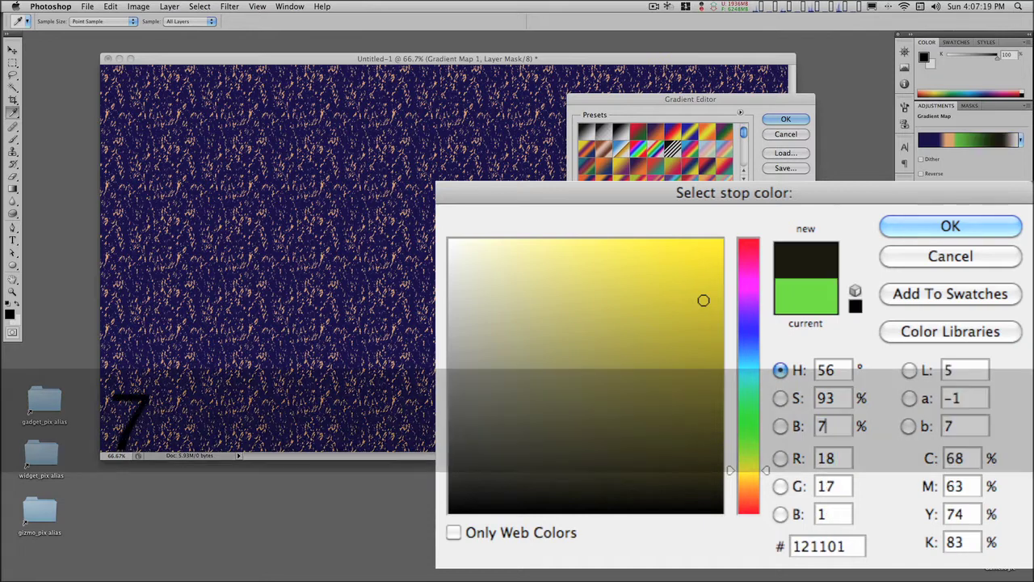
pyautogui.click(949, 228)
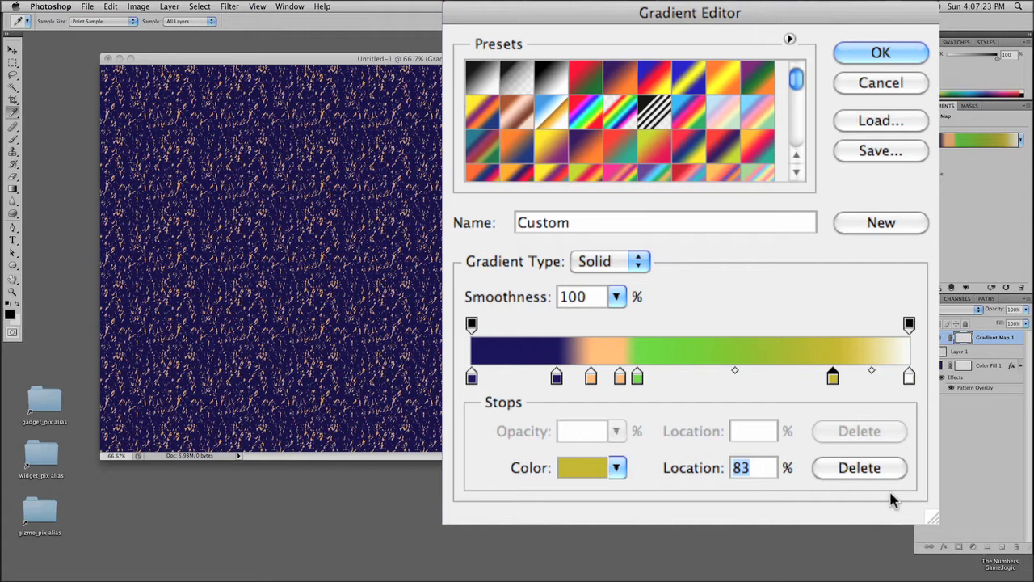
# Drag the midpoint between the olive stop and the white end to a 5% location
pyautogui.click(873, 373)
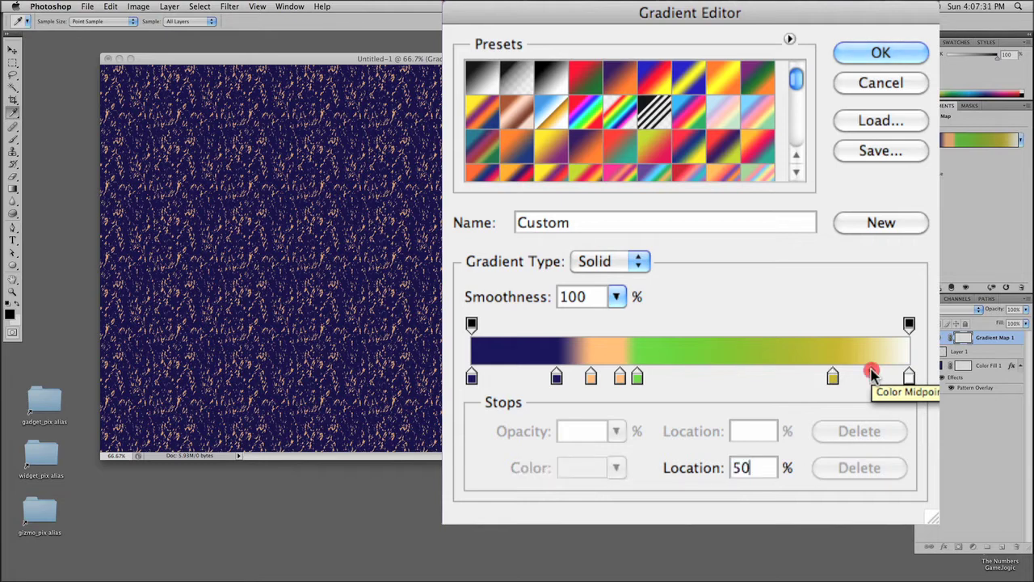
pyautogui.moveTo(873, 373); pyautogui.dragTo(833, 376)
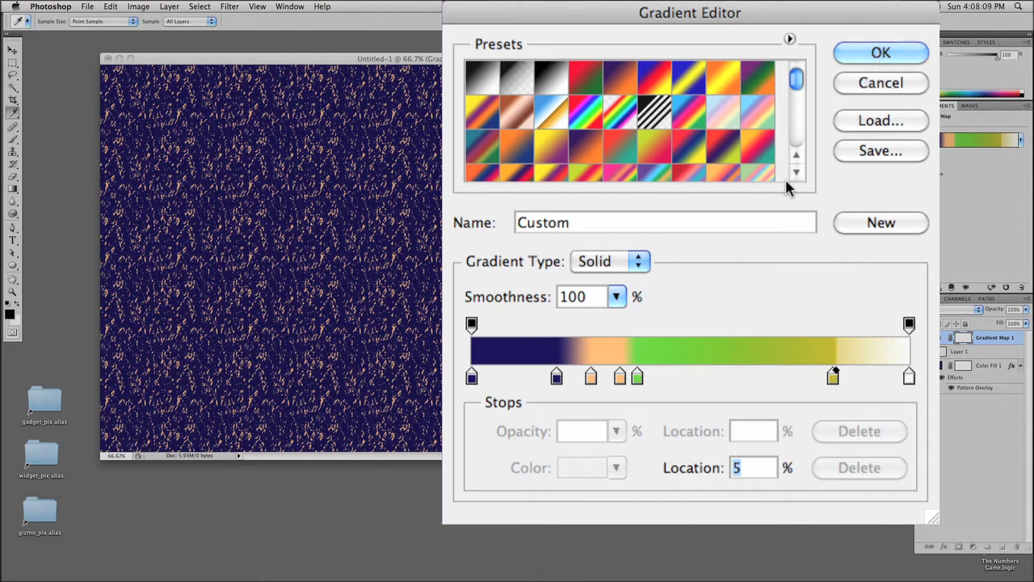
# Name the gradient 'Custom Terrain' and apply it to Gradient Map 1
pyautogui.click(628, 224)
pyautogui.write('Terra')
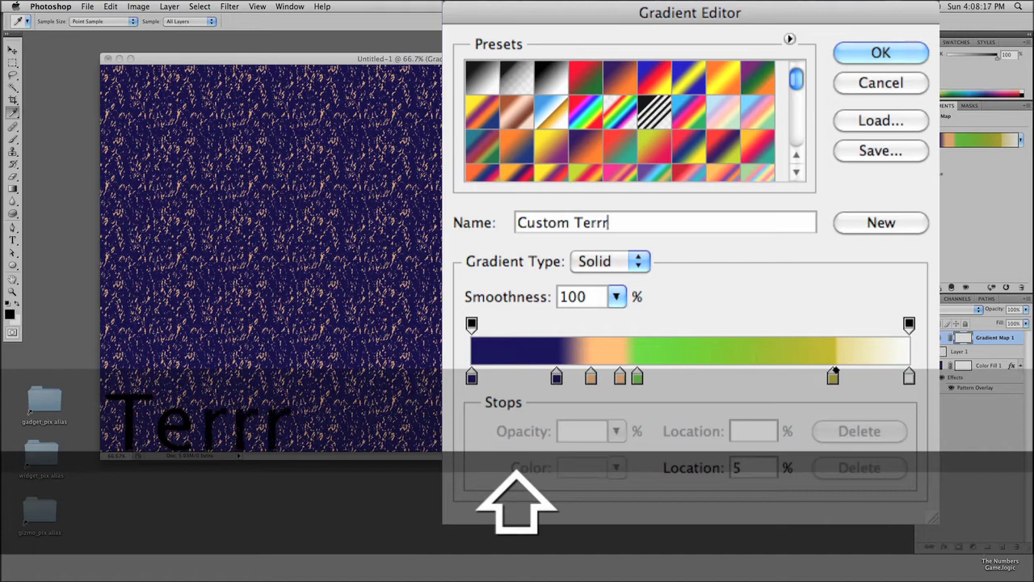
pyautogui.write('in')
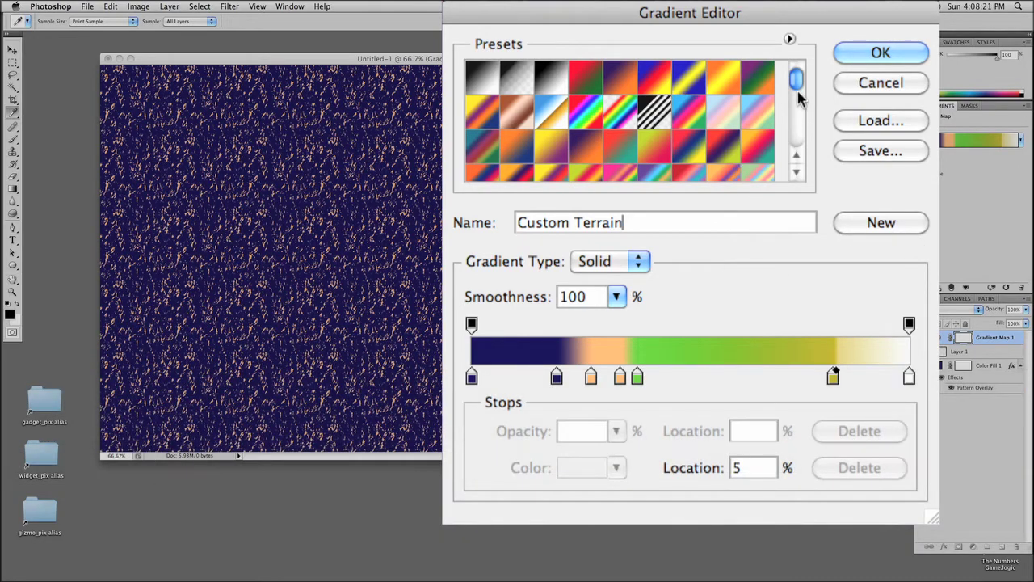
pyautogui.scroll(-1, 796, 97)
pyautogui.moveTo(796, 97); pyautogui.dragTo(795, 141)
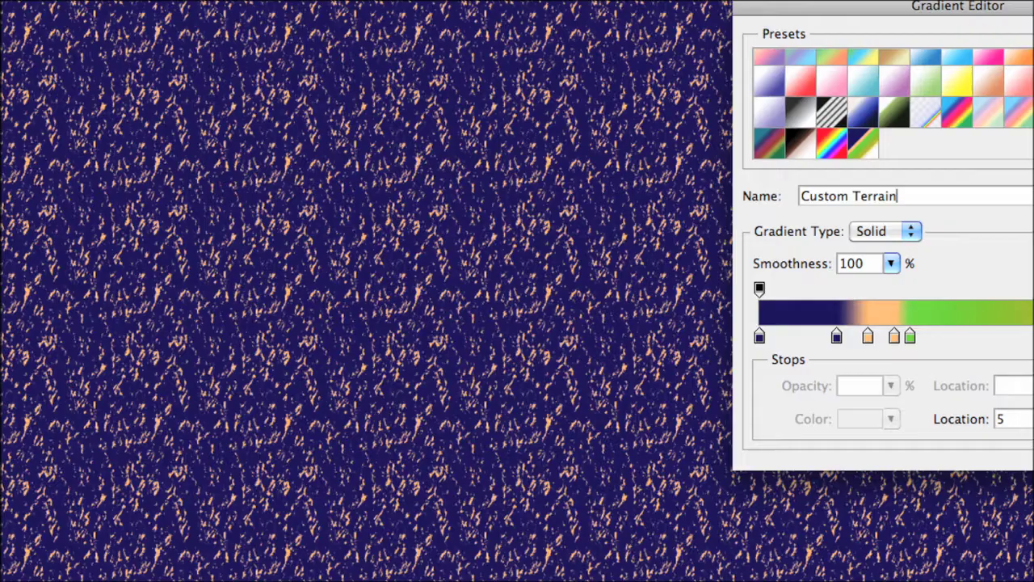
pyautogui.click(882, 53)
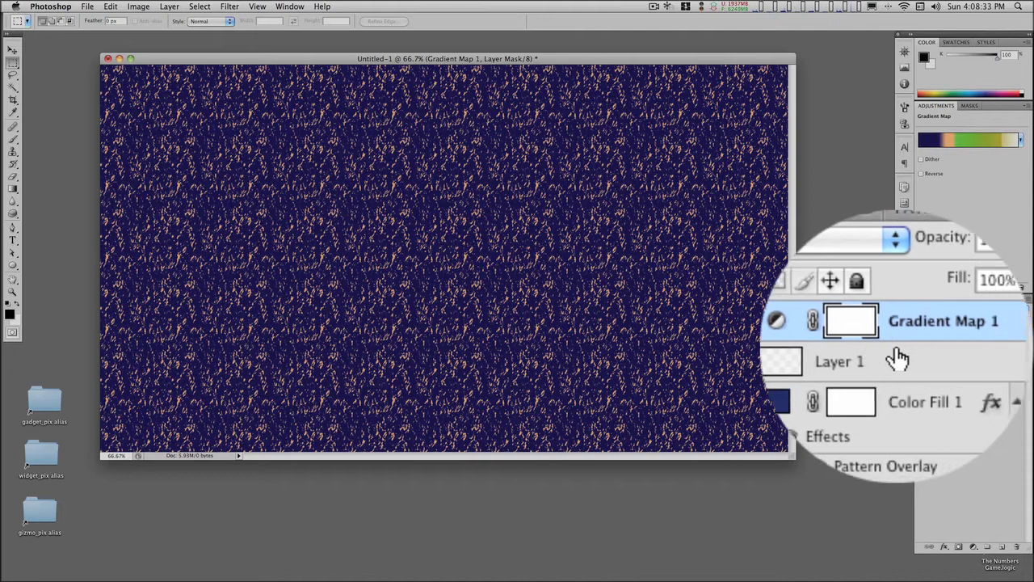
# Clip Gradient Map 1 to Layer 1, hide the gradient map, and select Layer 1
pyautogui.press('alt')
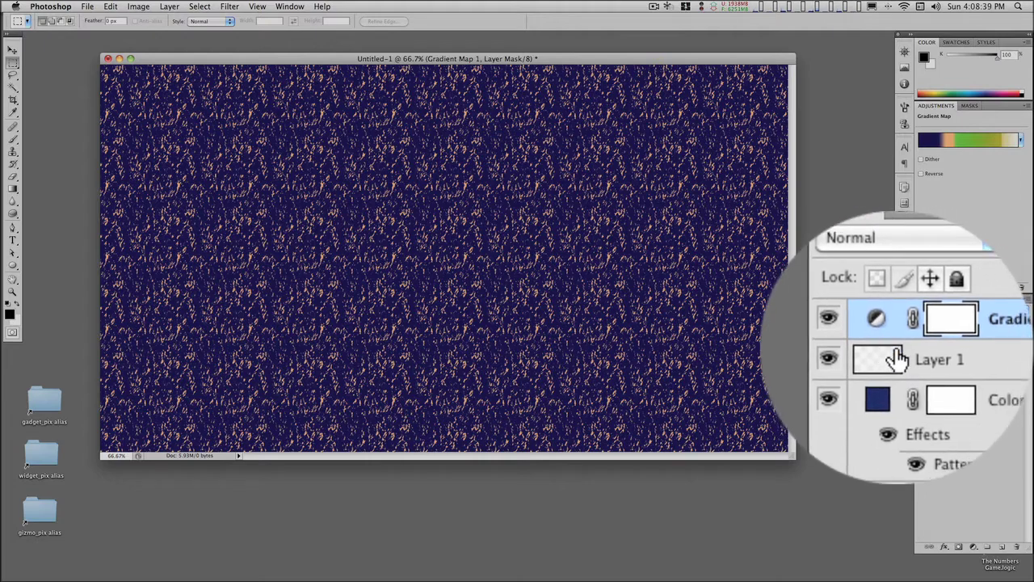
pyautogui.press('alt')
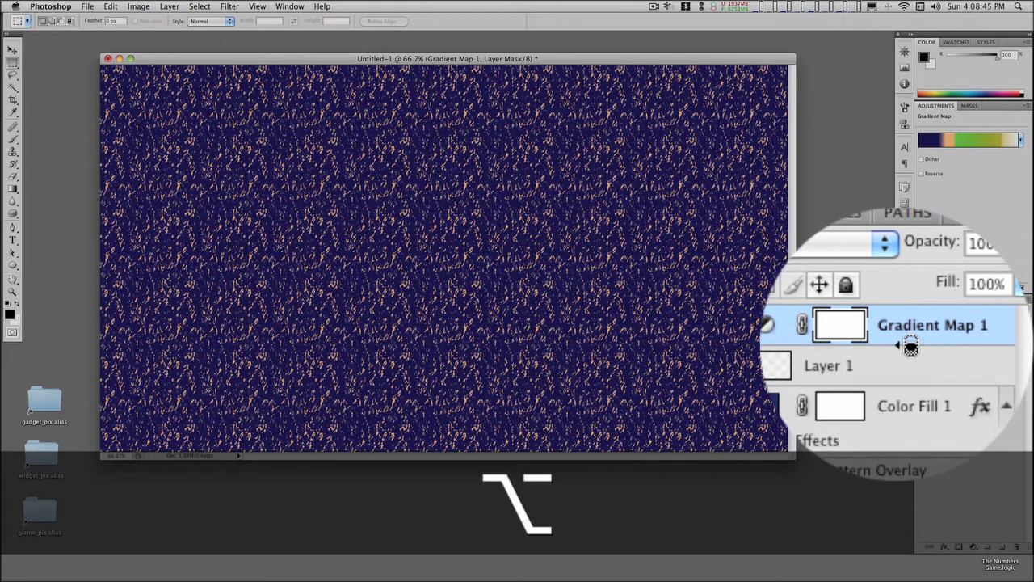
pyautogui.keyDown('alt'); pyautogui.click(906, 346); pyautogui.keyUp('alt')
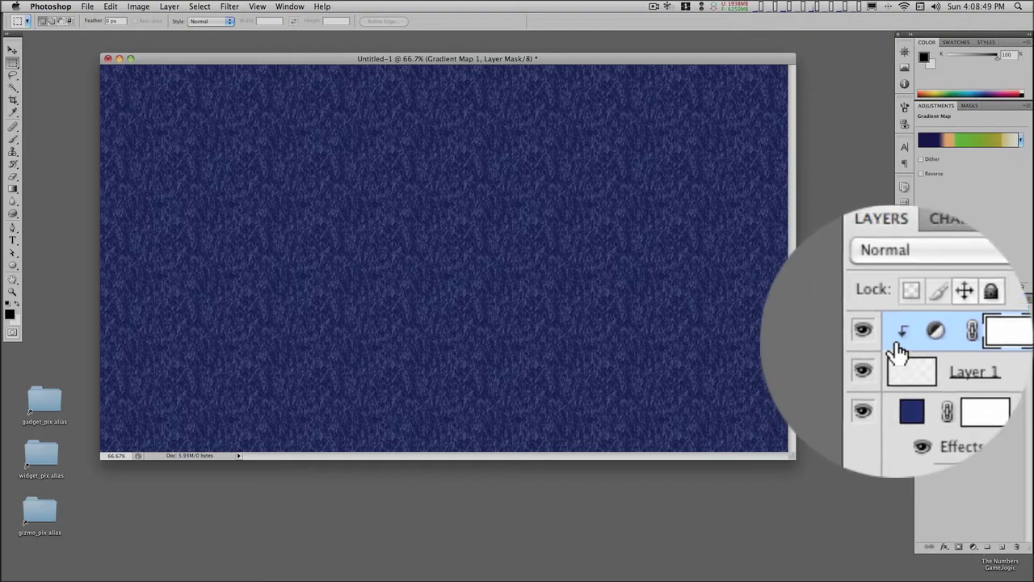
pyautogui.click(893, 341)
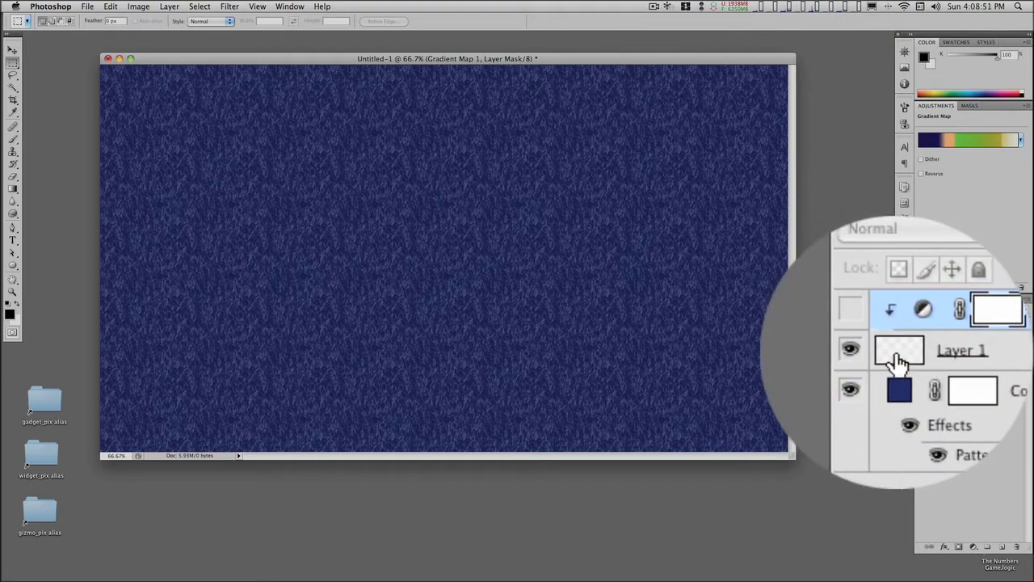
pyautogui.click(935, 354)
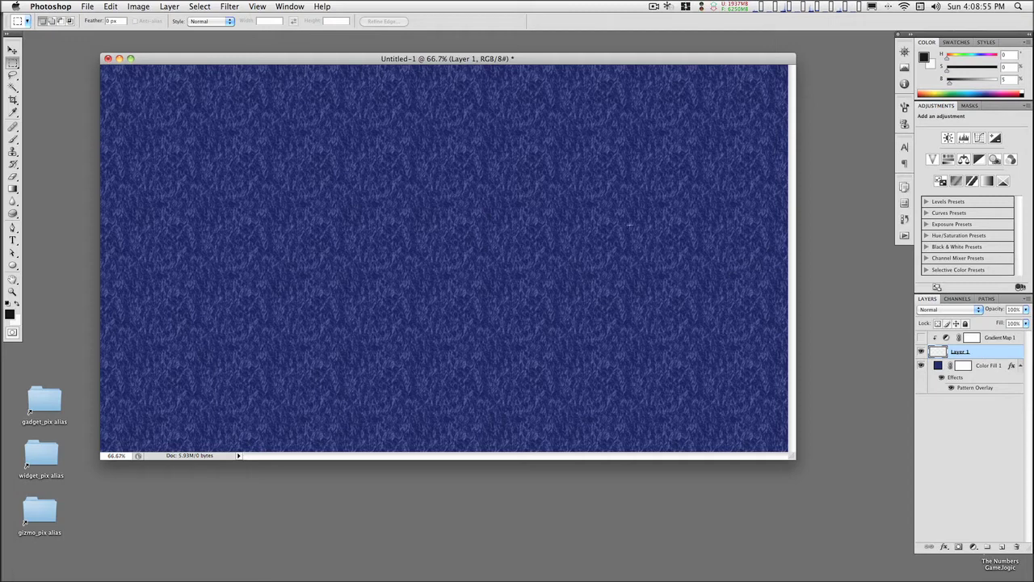
# Add a layer mask to Layer 1 and fill the mask with rendered clouds
pyautogui.click(960, 548)
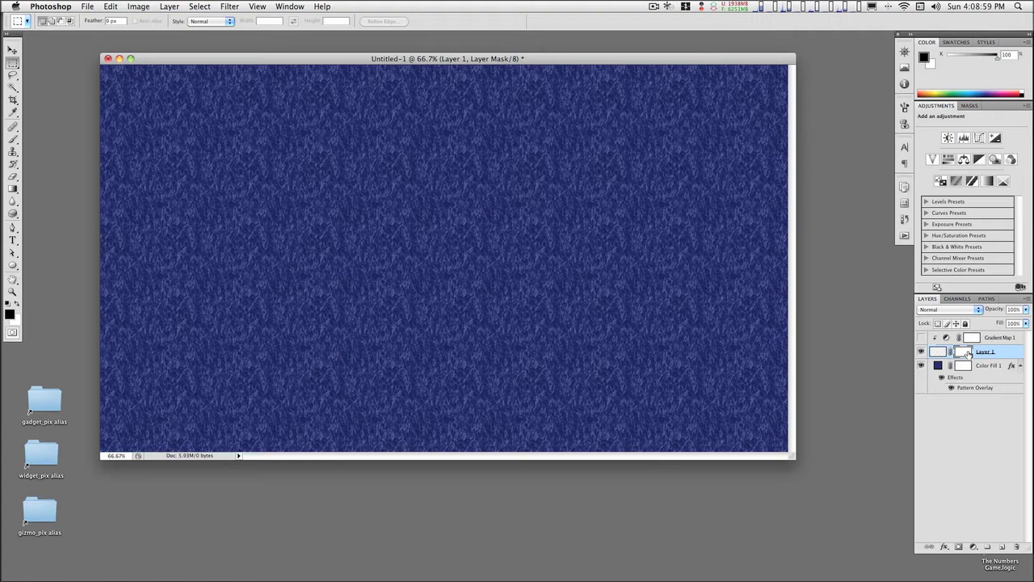
pyautogui.click(221, 7)
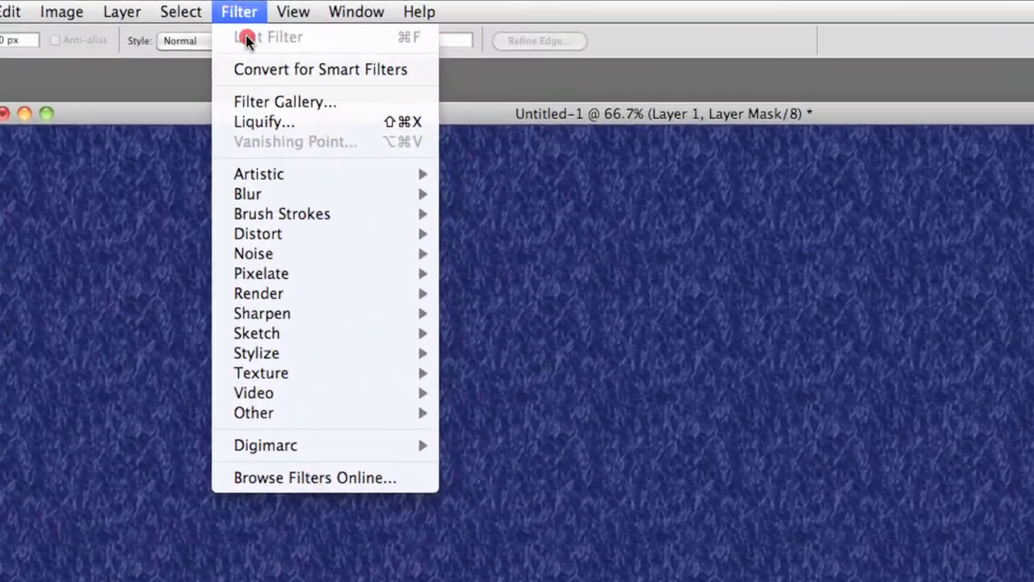
pyautogui.moveTo(257, 127)
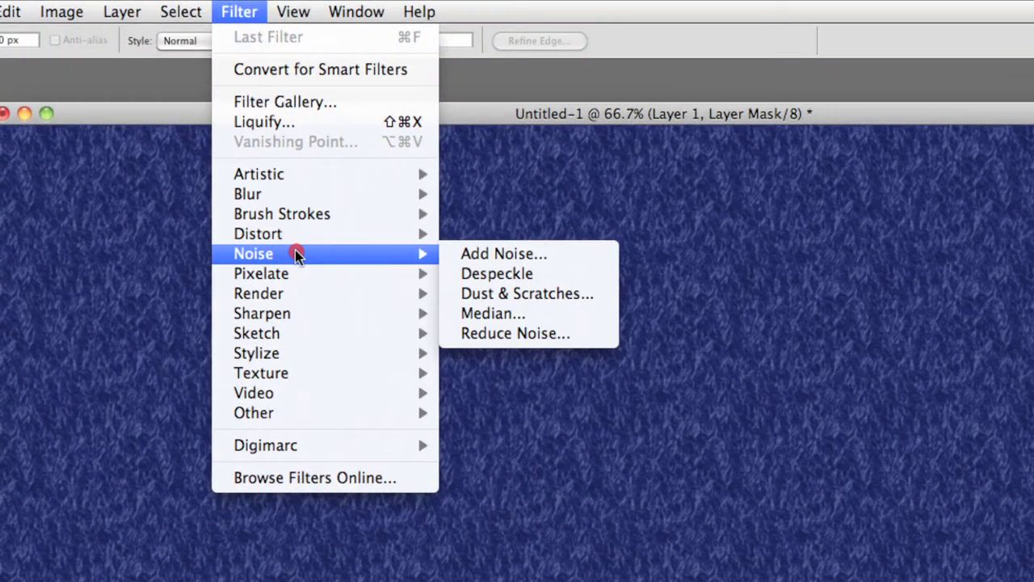
pyautogui.moveTo(293, 289)
pyautogui.click(450, 271)
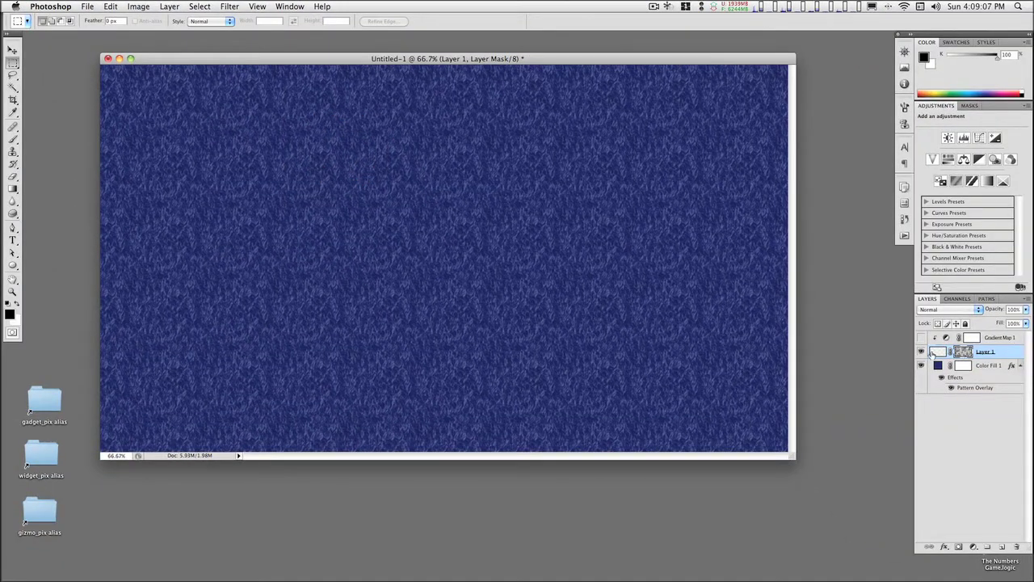
# Render clouds on Layer 1's pixels too, then view the mask alone in grayscale
pyautogui.click(938, 353)
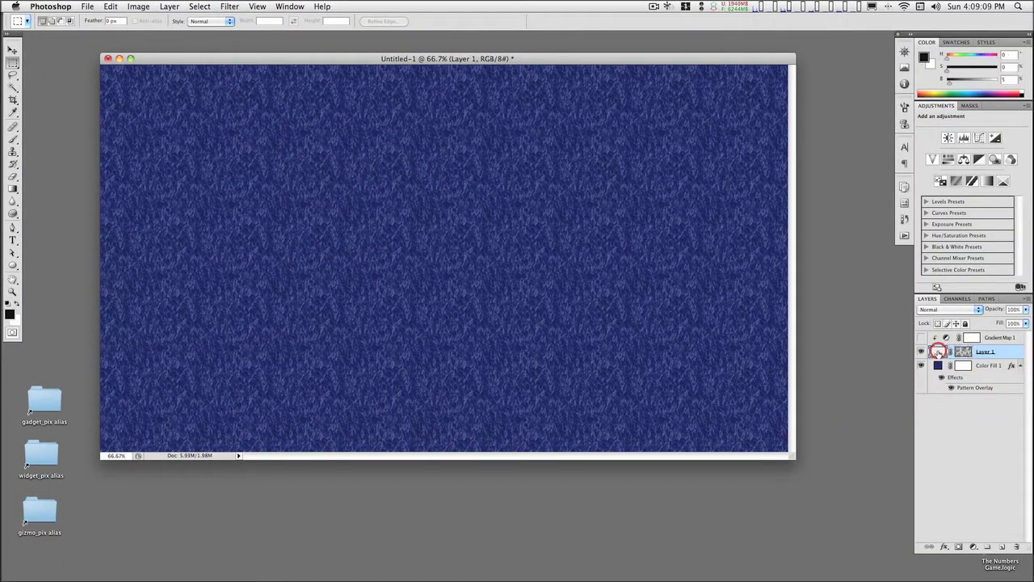
pyautogui.click(230, 6)
pyautogui.moveTo(240, 154)
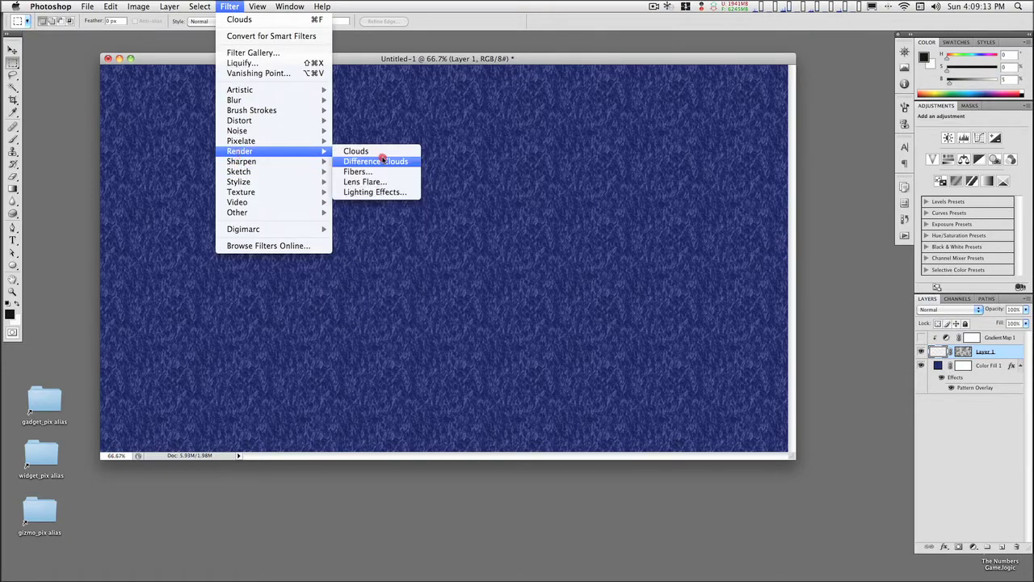
pyautogui.click(382, 152)
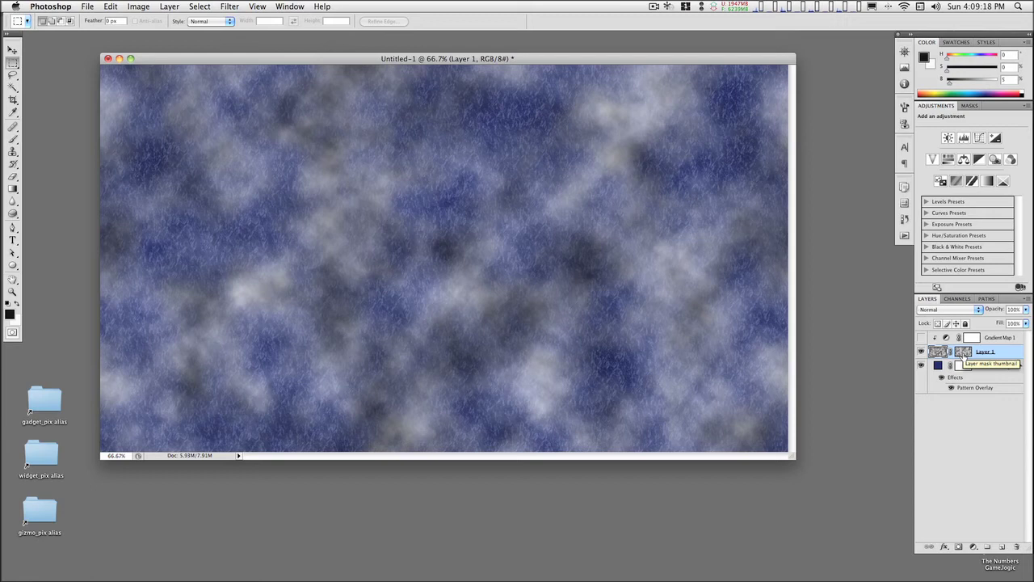
pyautogui.click(963, 353)
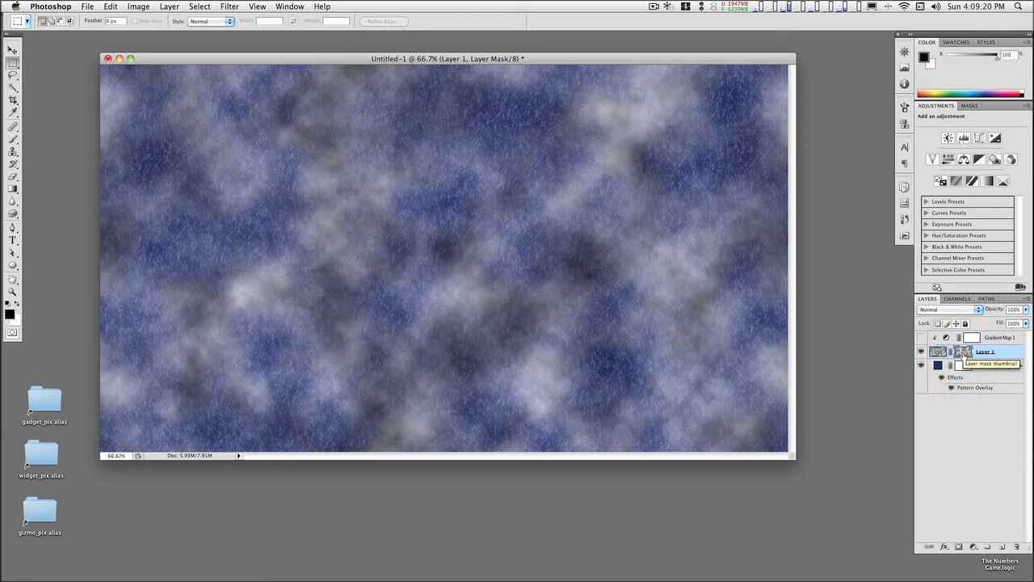
pyautogui.keyDown('alt'); pyautogui.click(964, 353); pyautogui.keyUp('alt')
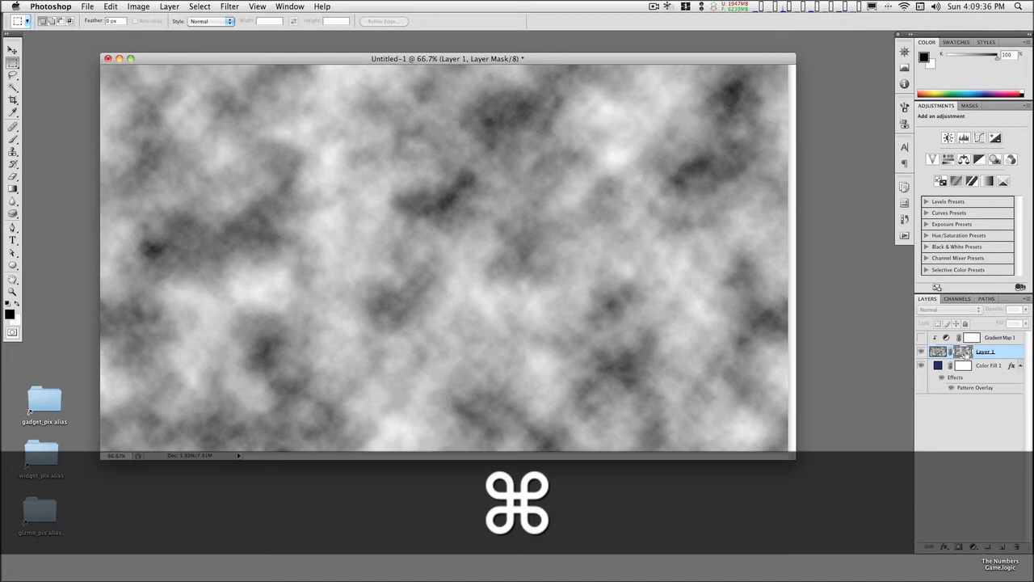
# Harden the cloud mask with Levels 93, 1.18, 220 and leave the grayscale mask view
pyautogui.press('super+l')
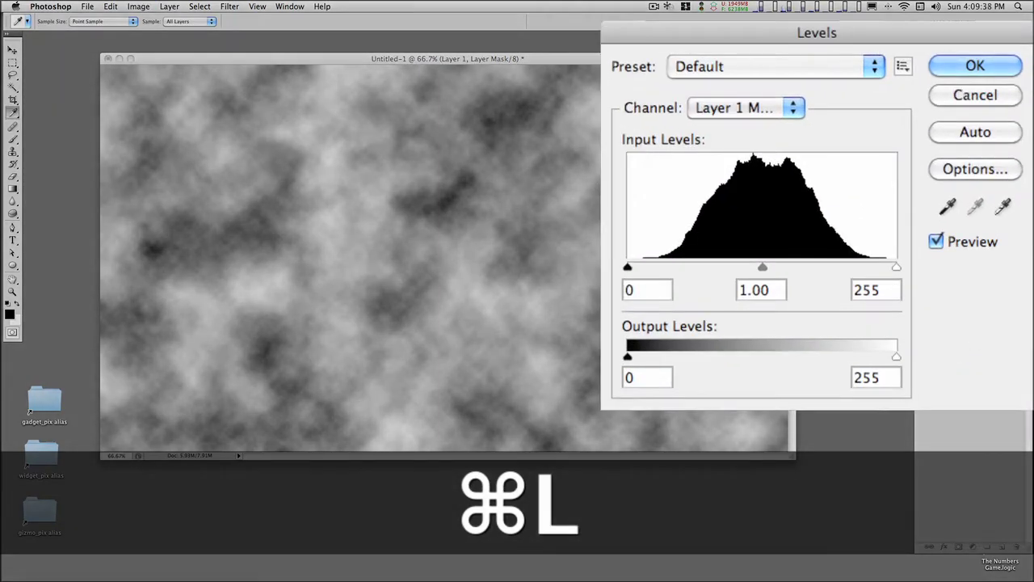
pyautogui.moveTo(898, 266); pyautogui.dragTo(860, 271)
pyautogui.moveTo(628, 268); pyautogui.dragTo(702, 268)
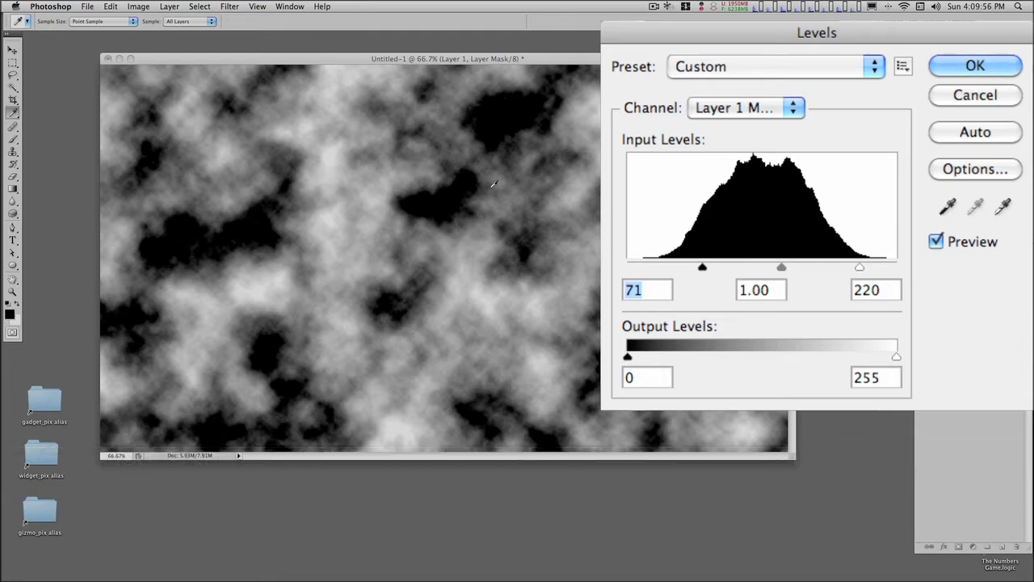
pyautogui.moveTo(783, 268); pyautogui.dragTo(758, 274)
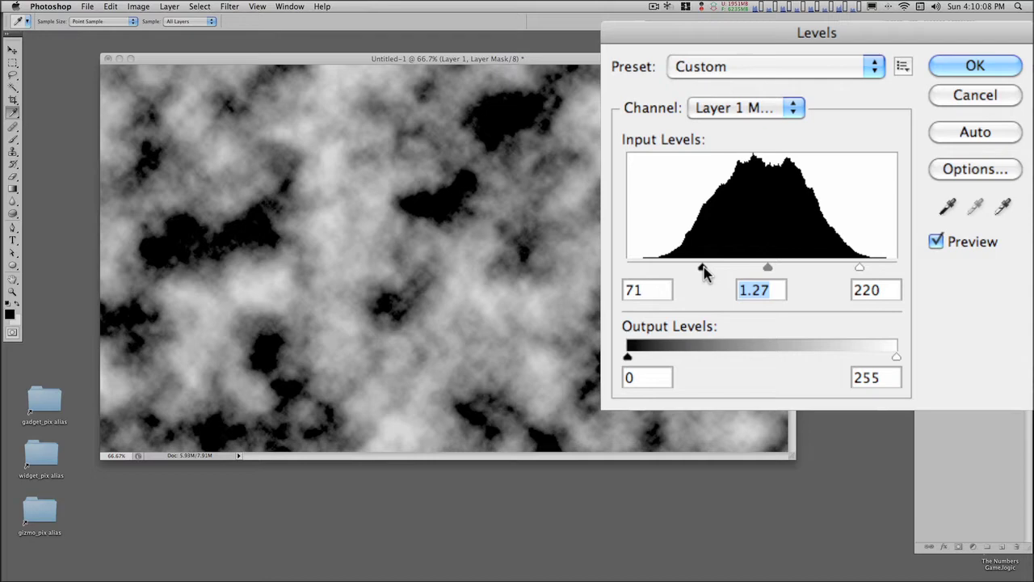
pyautogui.moveTo(704, 269); pyautogui.dragTo(784, 270)
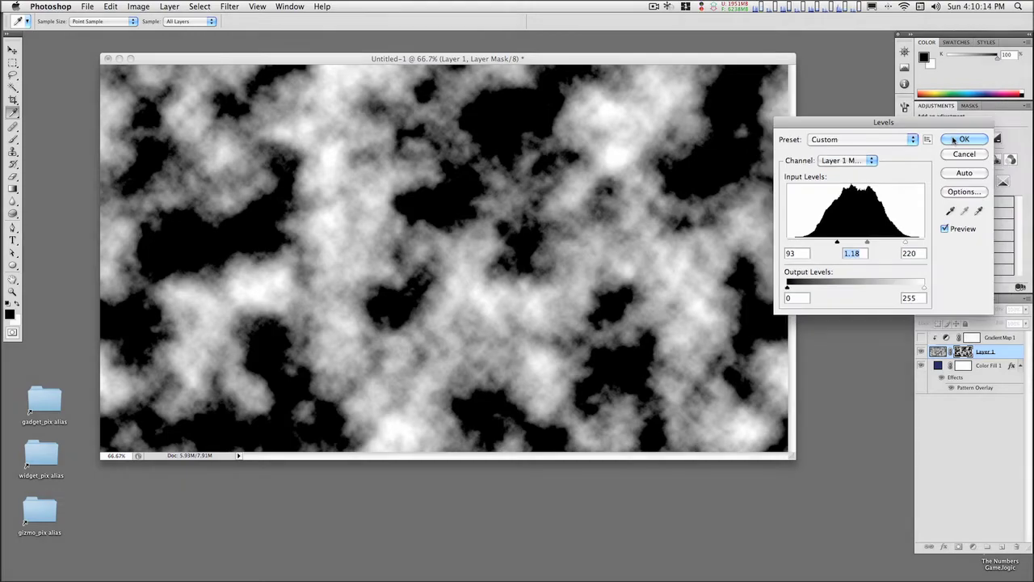
pyautogui.click(958, 140)
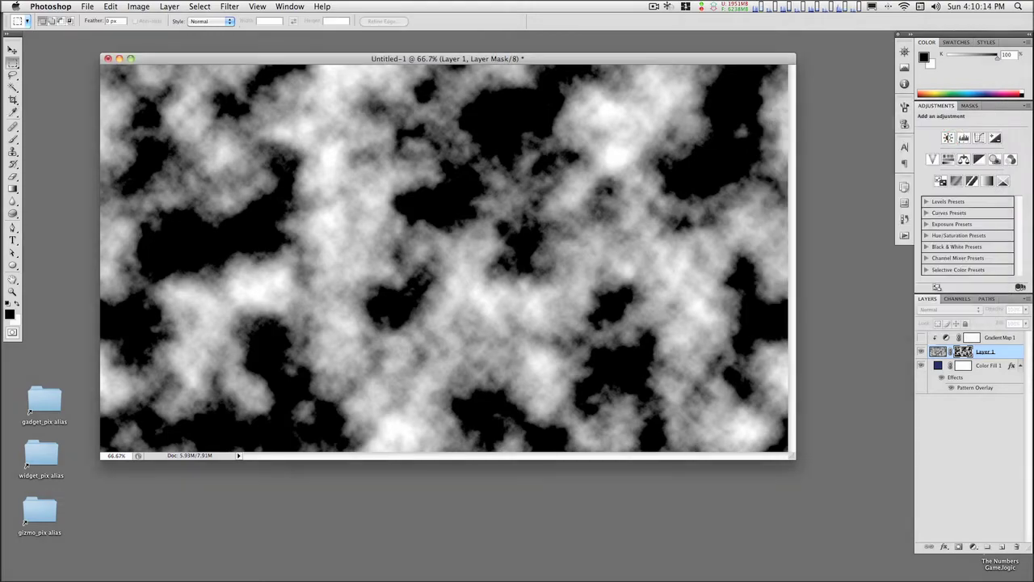
pyautogui.click(922, 337)
# Turn Gradient Map 1 back on and select it to show its settings
pyautogui.click(922, 338)
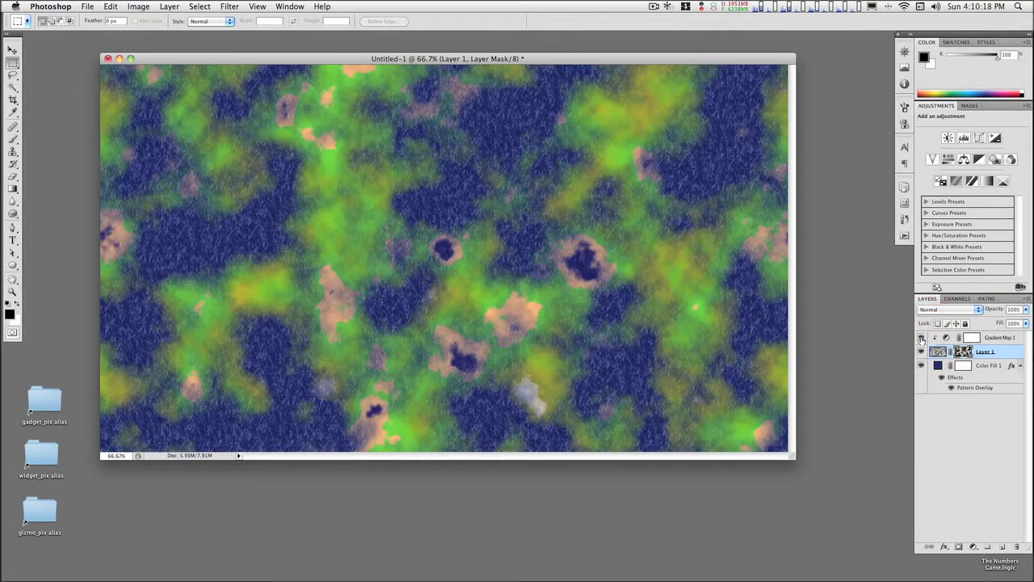
pyautogui.click(1009, 353)
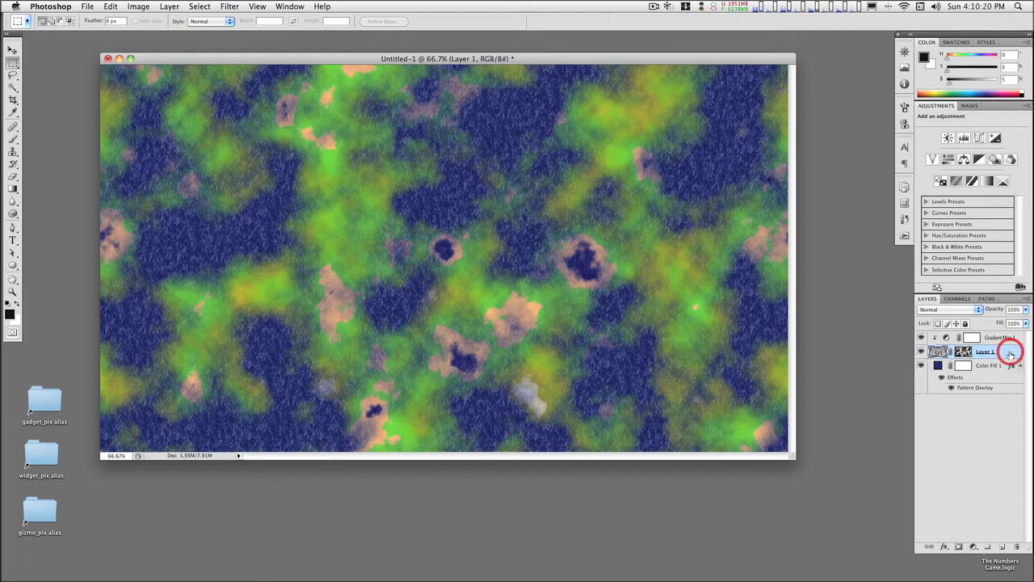
pyautogui.keyDown('super'); pyautogui.click(1009, 351); pyautogui.keyUp('super')
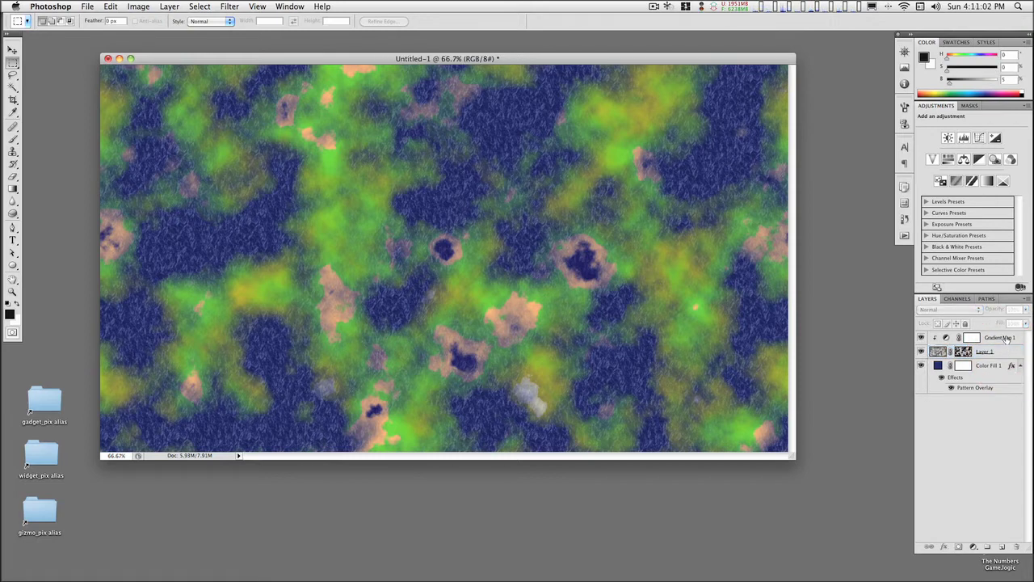
pyautogui.click(1006, 338)
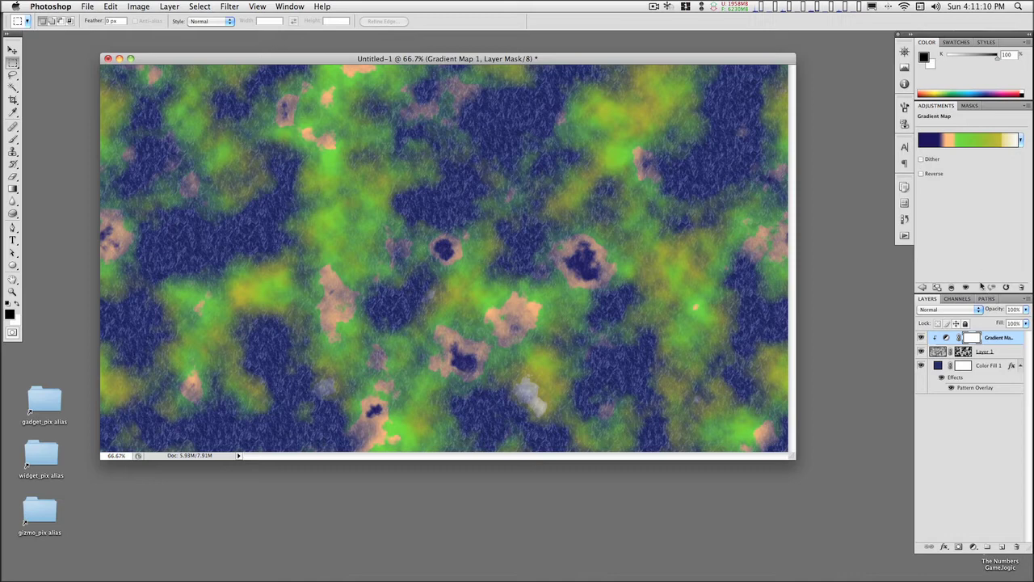
# Add a Levels adjustment layer on top set to 28, 0.73 and 156
pyautogui.click(923, 287)
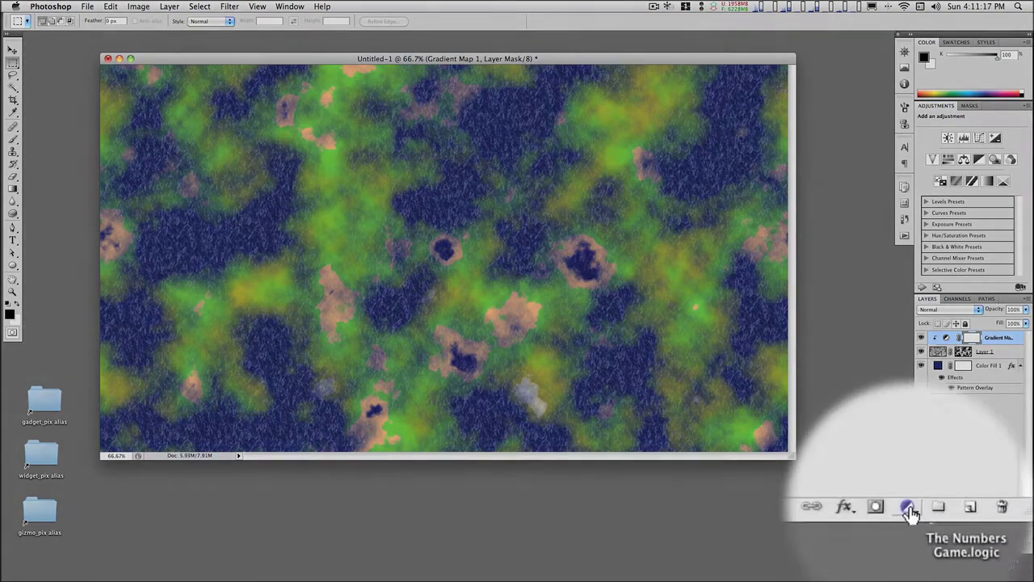
pyautogui.click(974, 547)
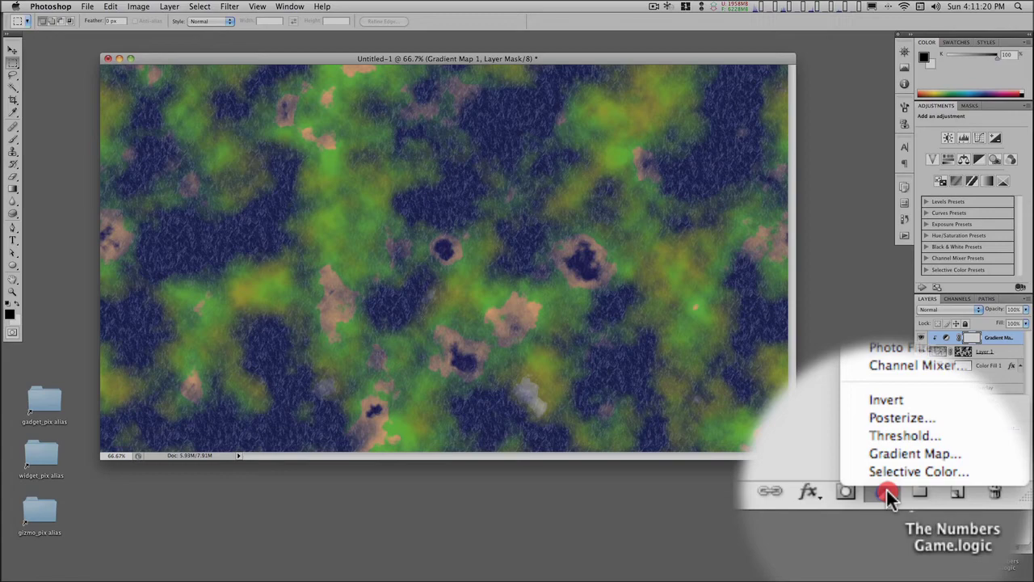
pyautogui.press('Escape')
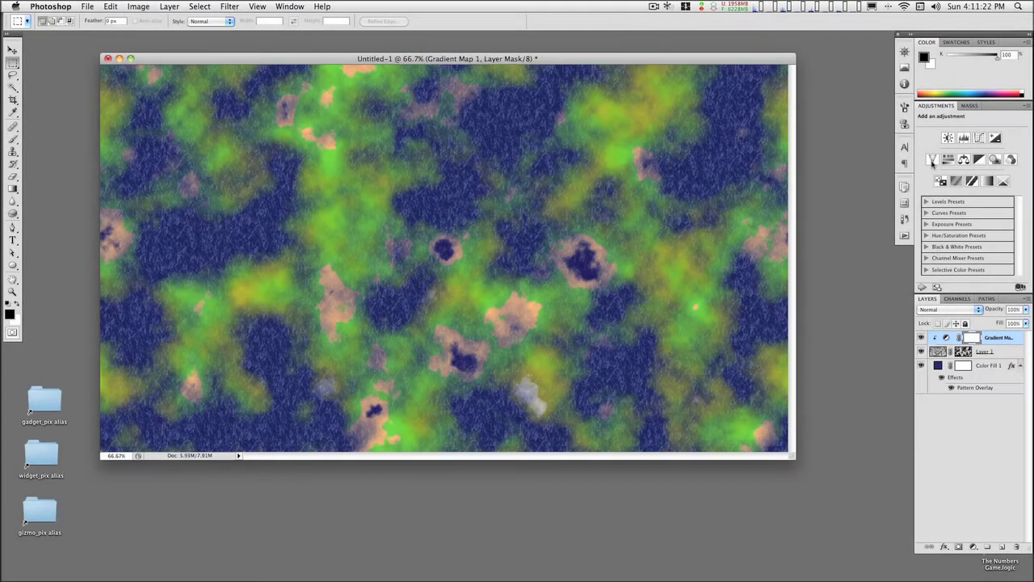
pyautogui.click(964, 139)
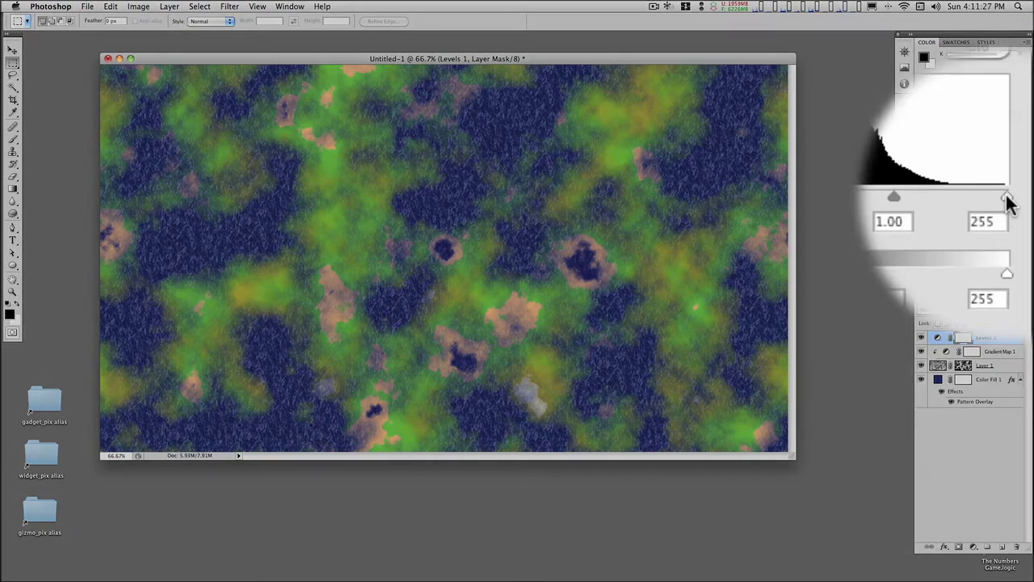
pyautogui.moveTo(1018, 197); pyautogui.dragTo(887, 195)
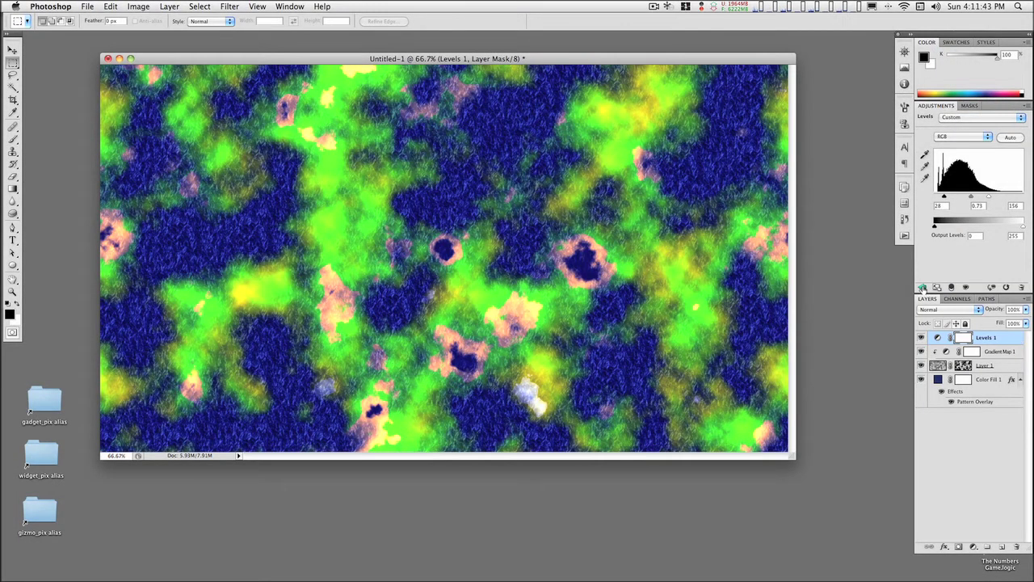
pyautogui.click(922, 288)
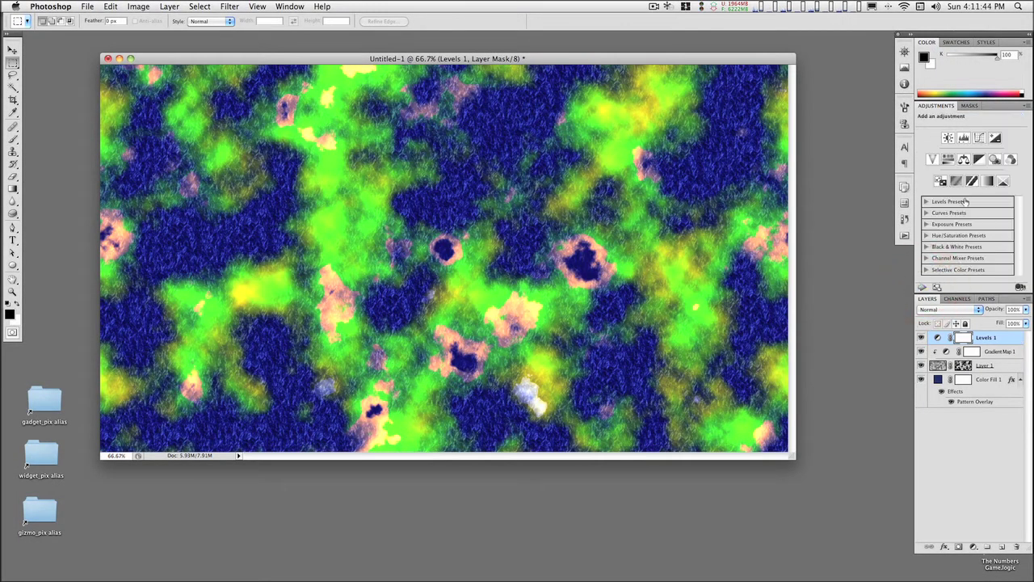
# Add a Hue/Saturation adjustment layer with Saturation lowered to -30
pyautogui.click(949, 161)
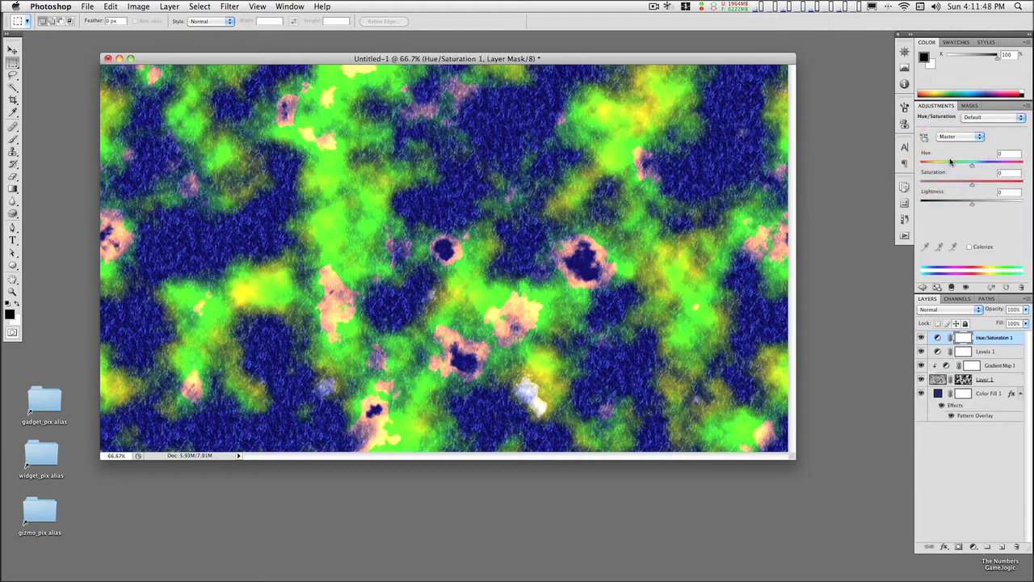
pyautogui.moveTo(976, 184); pyautogui.dragTo(950, 187)
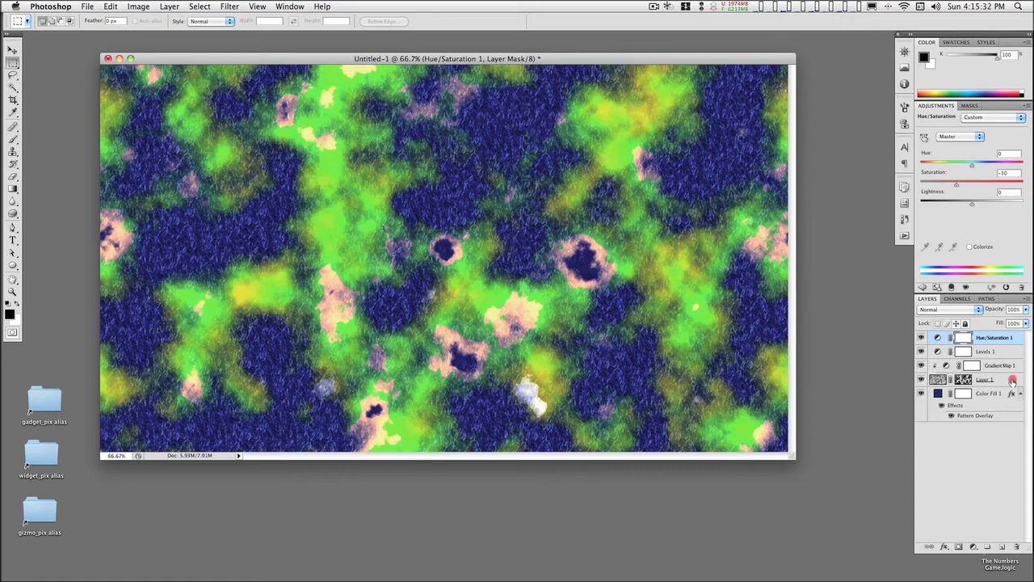
# Enable Bevel and Emboss on Layer 1 with depth 31%, size 65 px, angle 48°, altitude 10°
pyautogui.doubleClick(1013, 380)
pyautogui.click(705, 202)
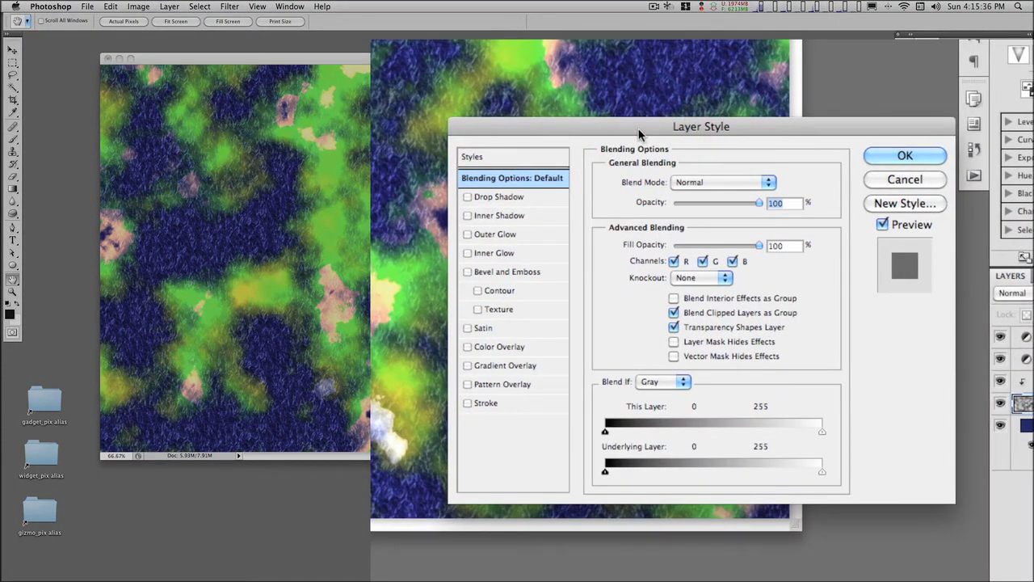
pyautogui.click(506, 272)
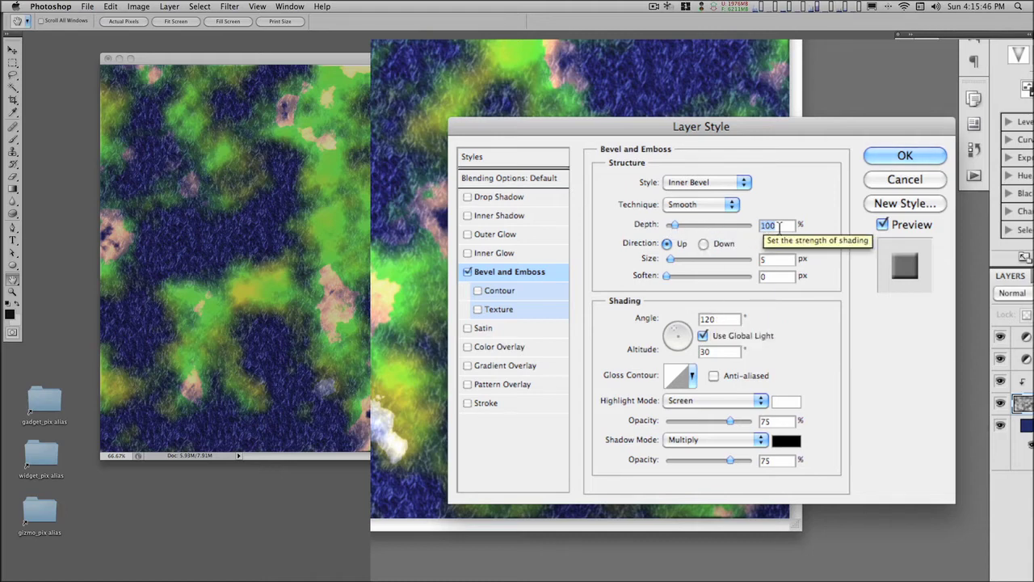
pyautogui.write('31')
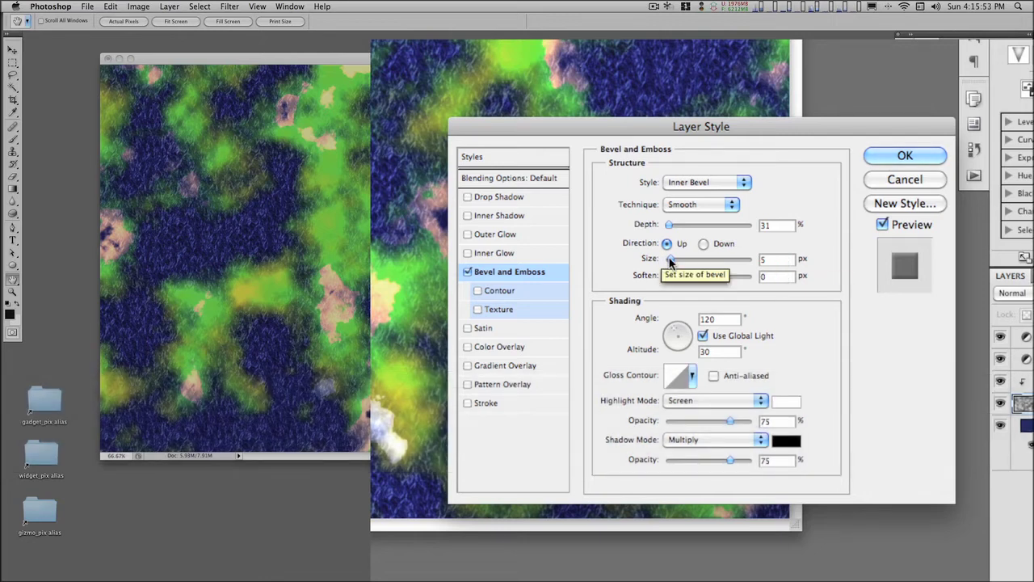
pyautogui.moveTo(669, 261); pyautogui.dragTo(691, 261)
pyautogui.doubleClick(722, 320)
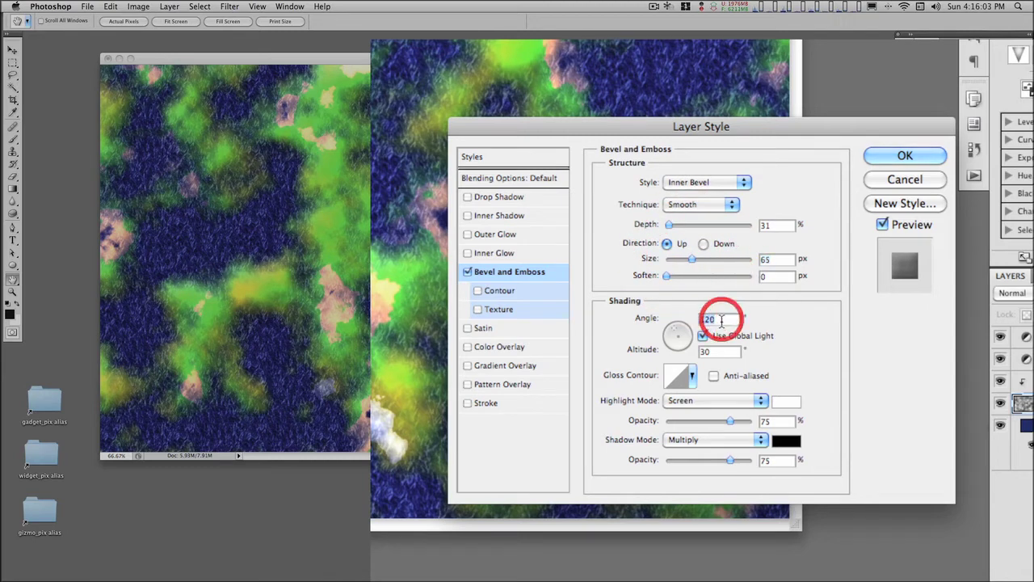
pyautogui.write('48')
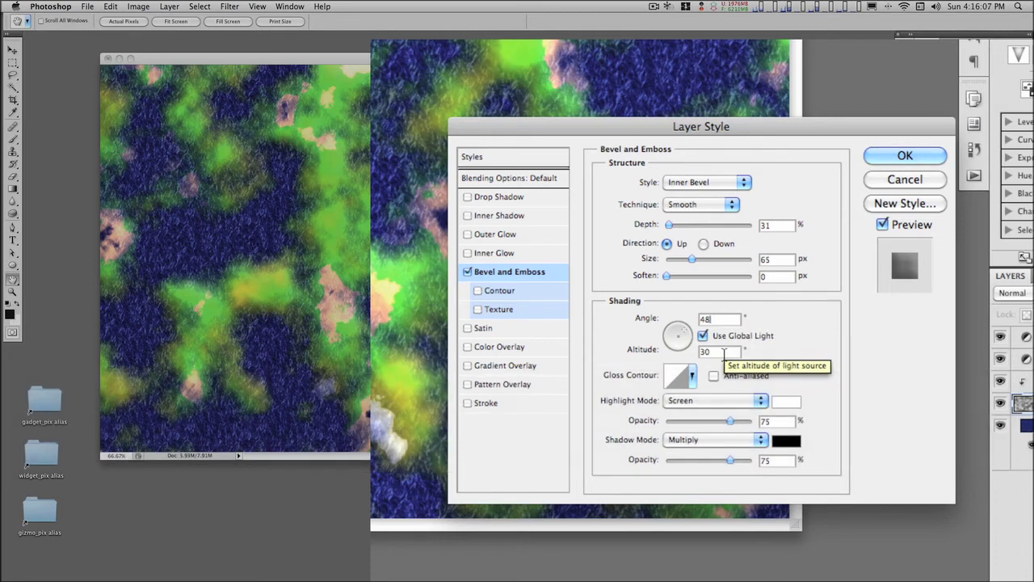
pyautogui.doubleClick(724, 354)
pyautogui.write('10')
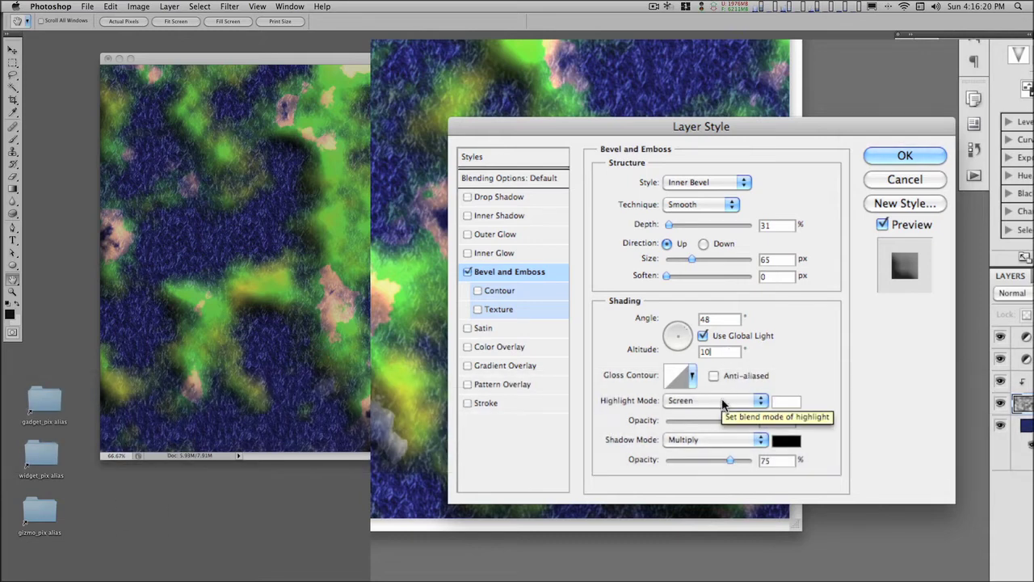
# Make the bevel anti-aliased, Hard Light 100% highlights and shadows, using the Chisel Soft technique
pyautogui.click(716, 377)
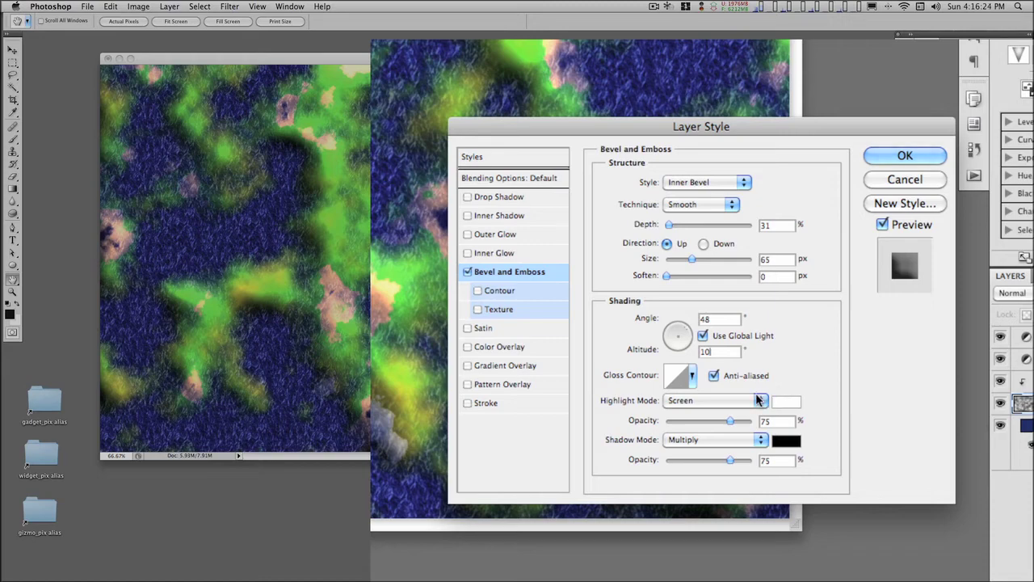
pyautogui.click(717, 401)
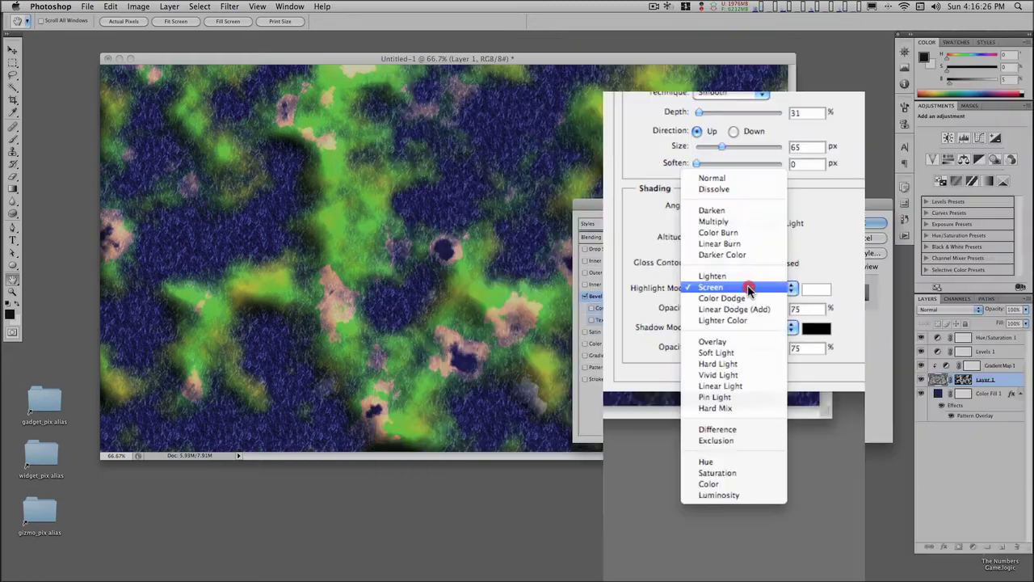
pyautogui.click(747, 363)
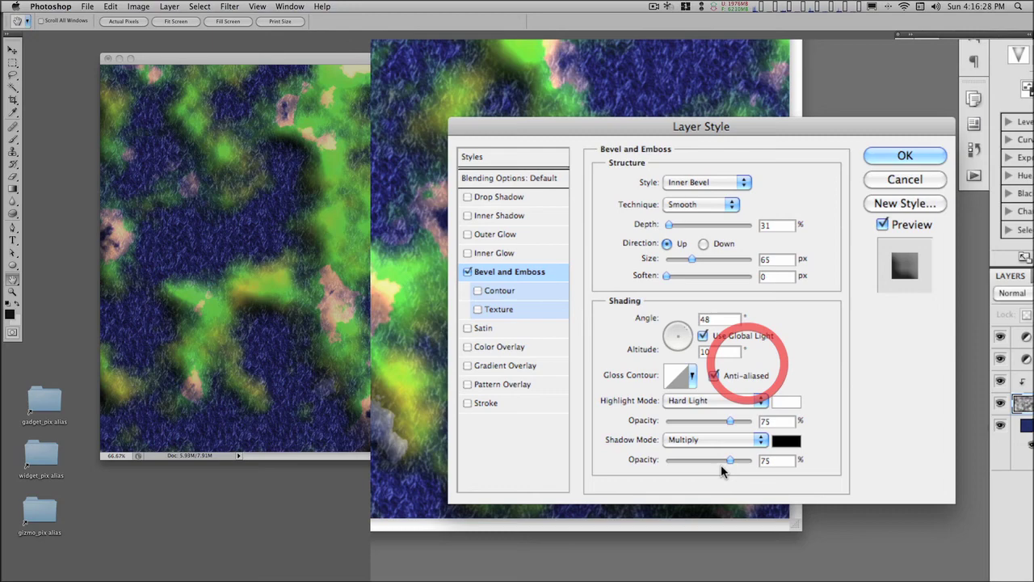
pyautogui.moveTo(730, 420); pyautogui.dragTo(758, 422)
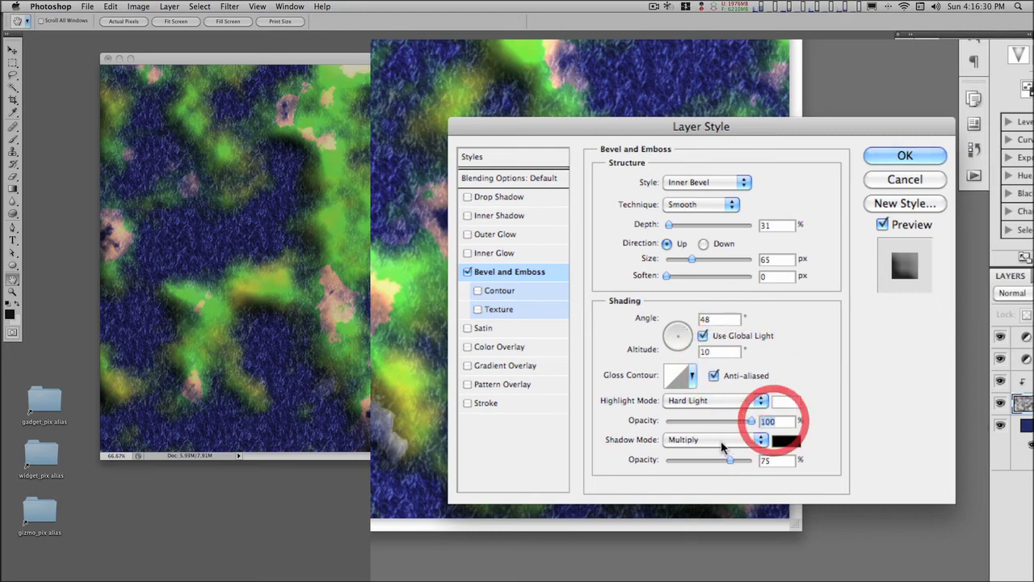
pyautogui.click(716, 440)
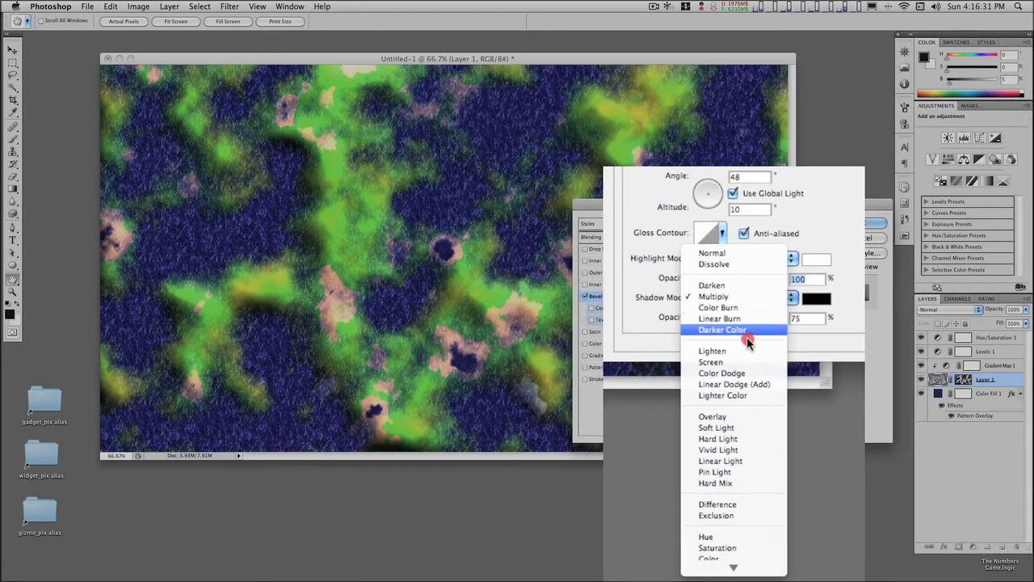
pyautogui.click(744, 439)
pyautogui.moveTo(732, 460); pyautogui.dragTo(821, 461)
pyautogui.click(709, 204)
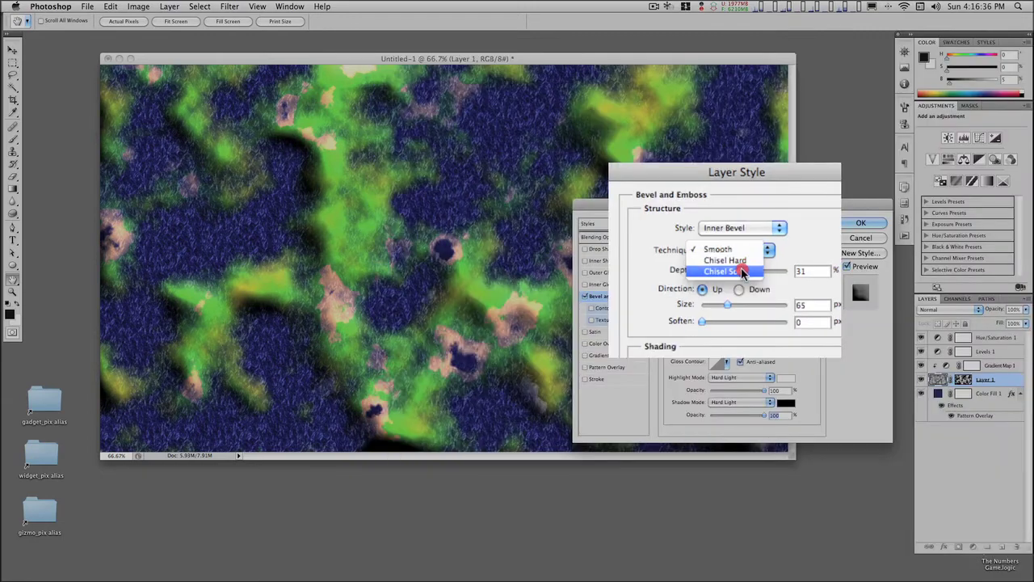
pyautogui.click(742, 275)
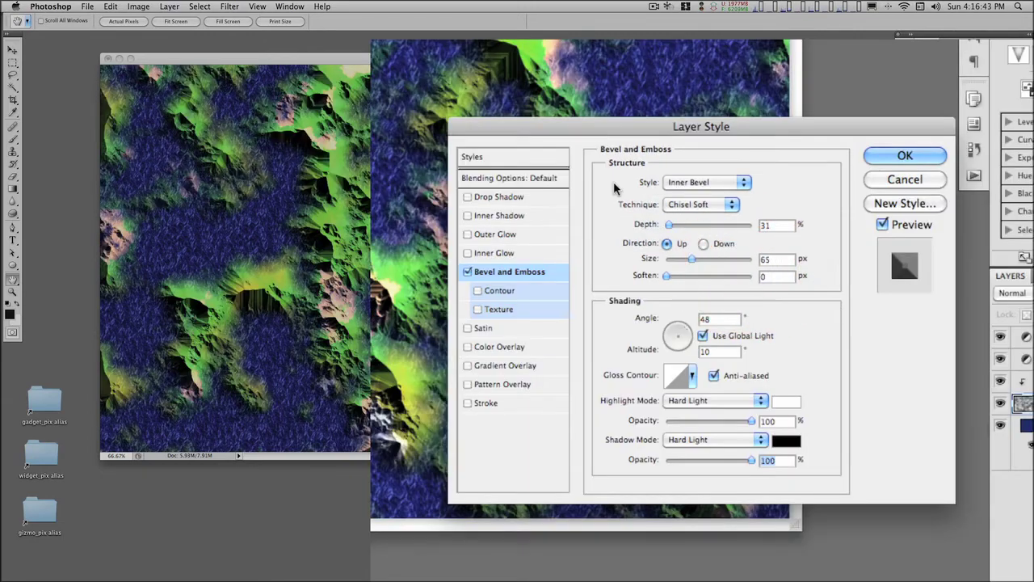
# Enable the bevel's Contour and set its Range to 66%
pyautogui.click(493, 293)
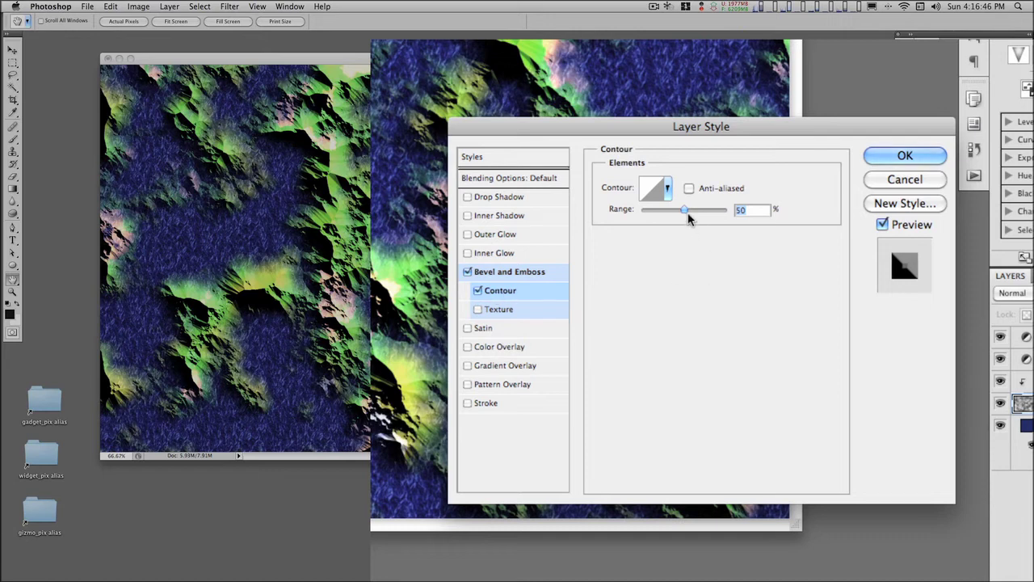
pyautogui.moveTo(686, 211); pyautogui.dragTo(697, 211)
pyautogui.click(752, 209)
pyautogui.write('66')
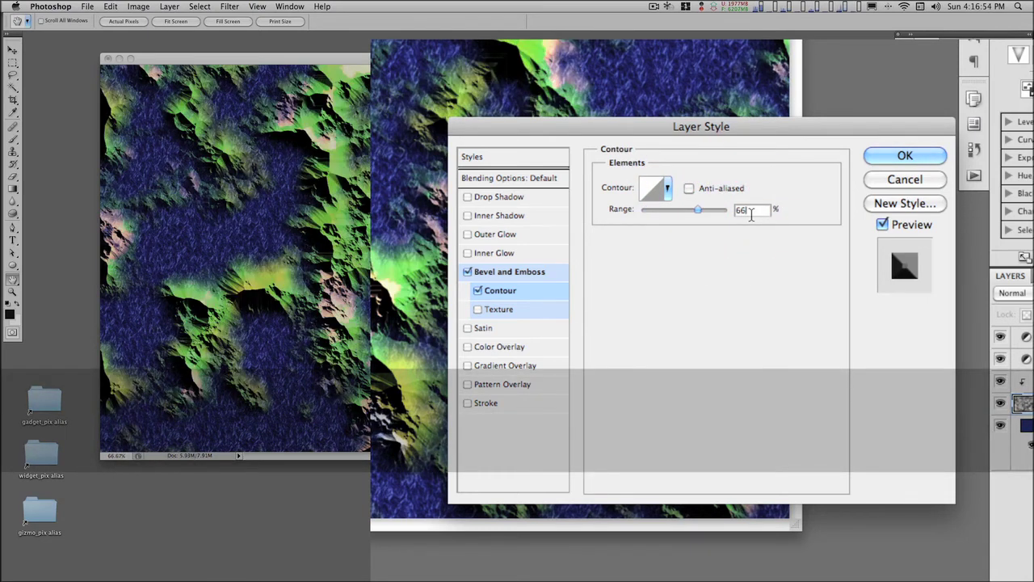
# Enable Pattern Overlay on Layer 1 in Color Burn mode at 61% opacity
pyautogui.click(484, 384)
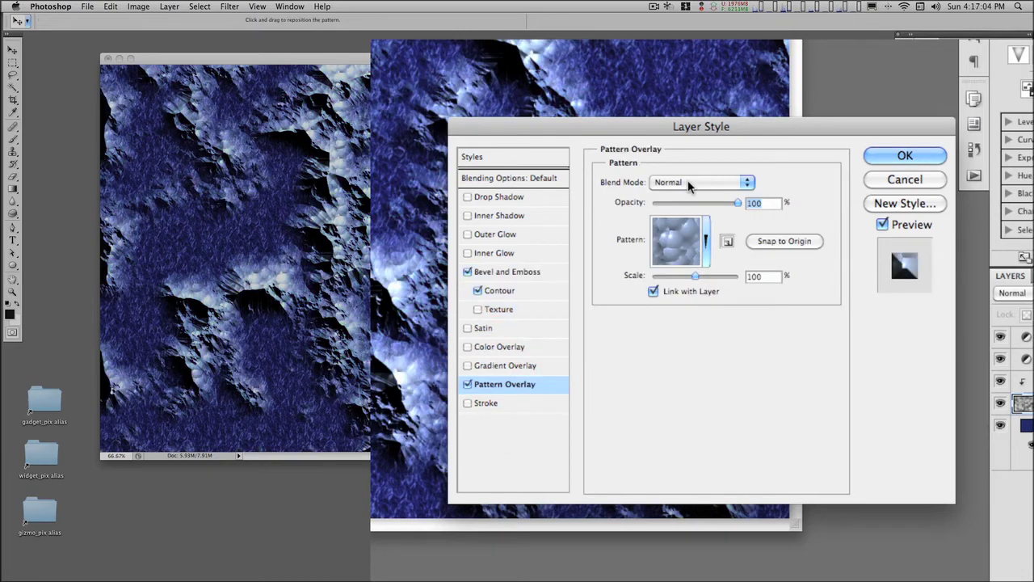
pyautogui.click(688, 181)
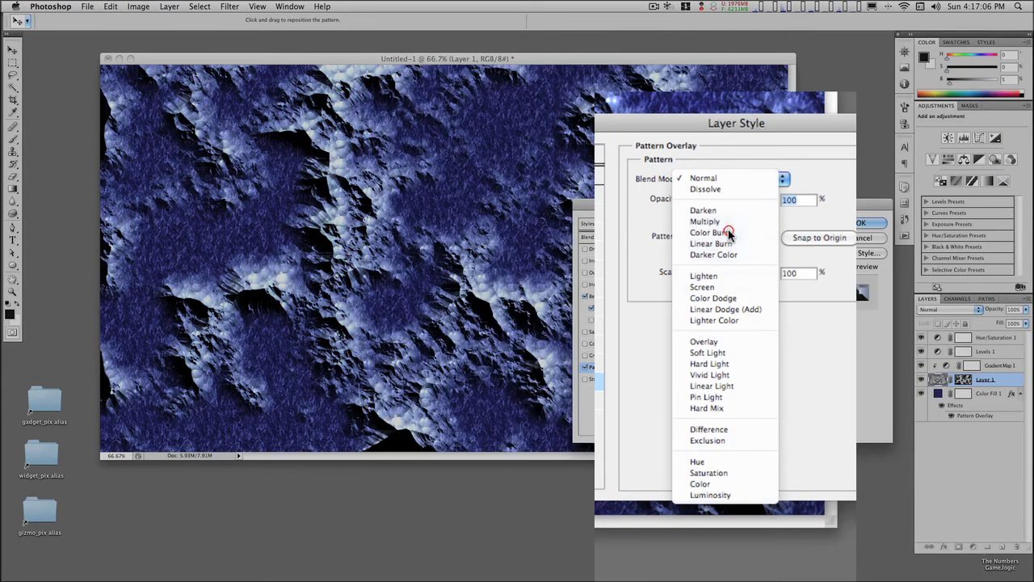
pyautogui.click(711, 233)
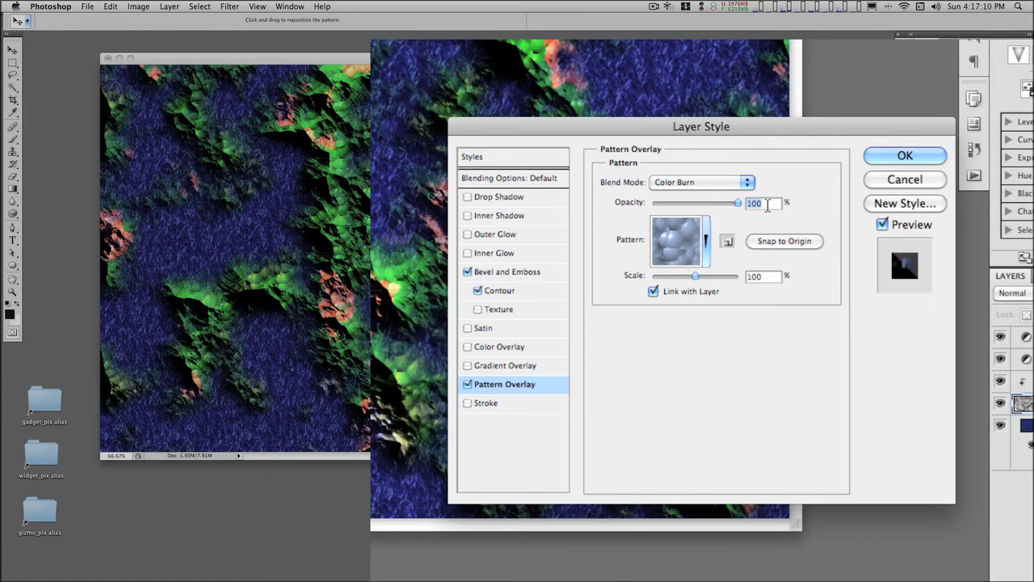
pyautogui.write('61')
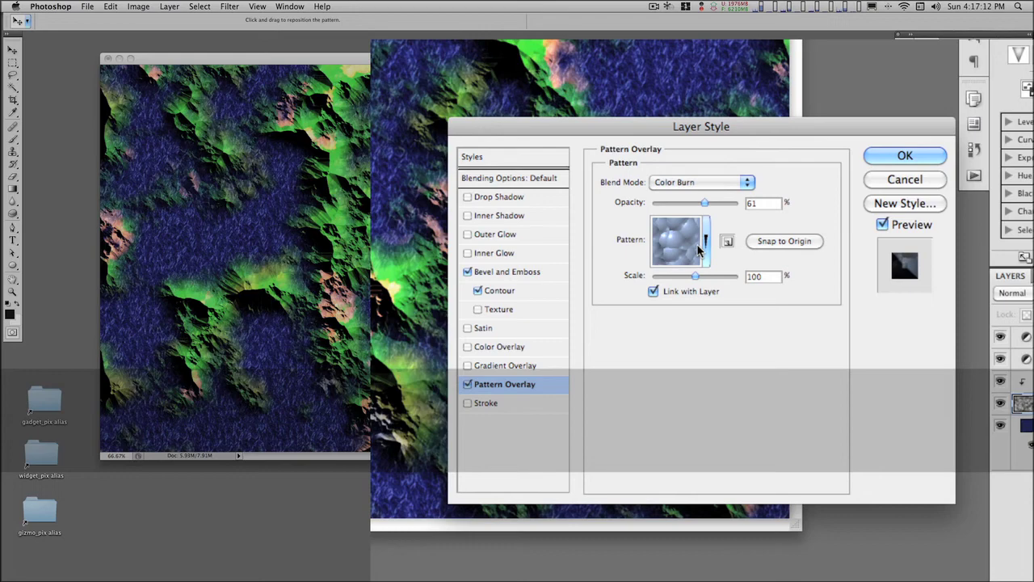
# Choose the Stucco 4 pattern and scale it to 465%
pyautogui.click(706, 244)
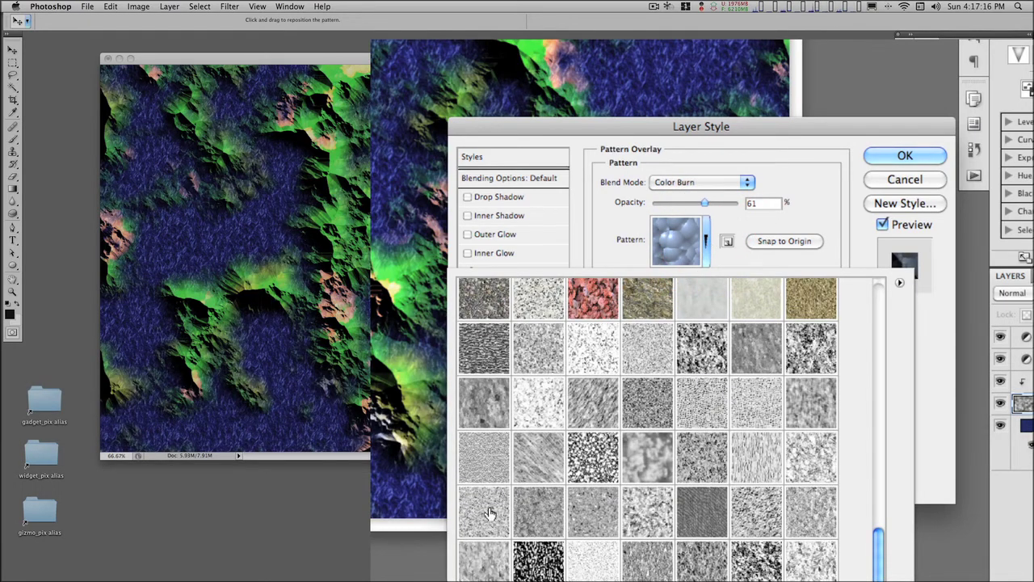
pyautogui.click(483, 408)
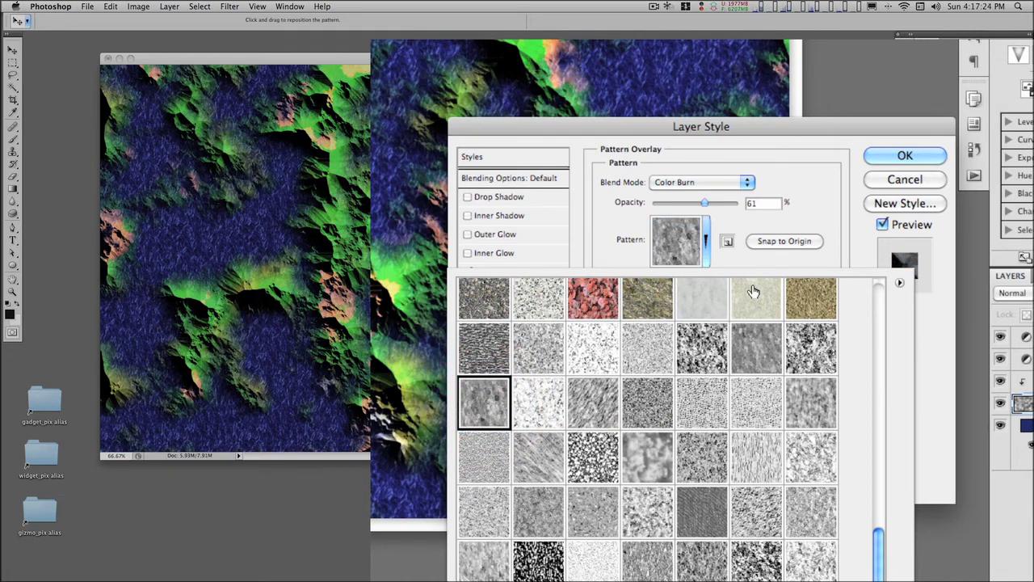
pyautogui.click(822, 254)
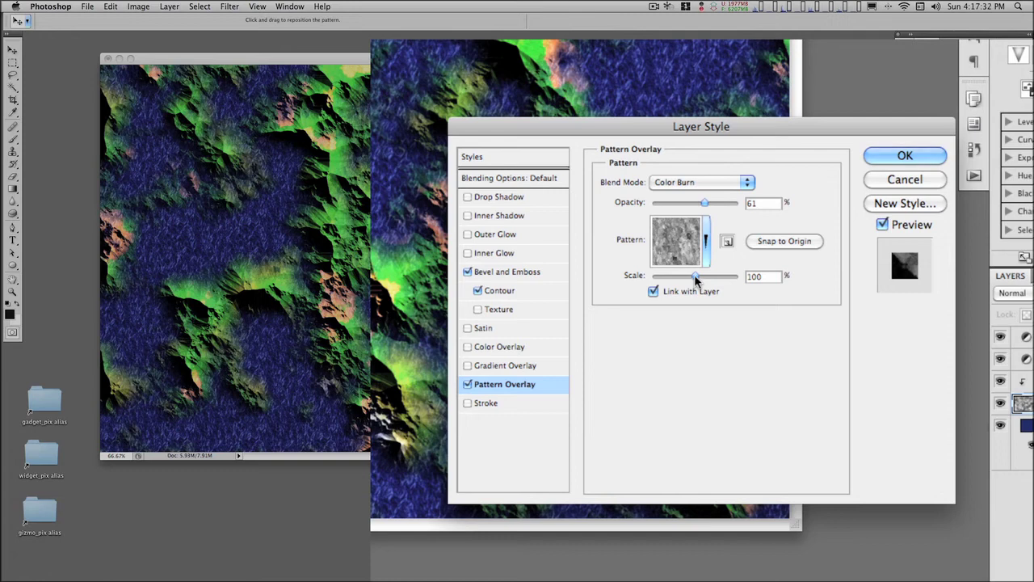
pyautogui.doubleClick(756, 276)
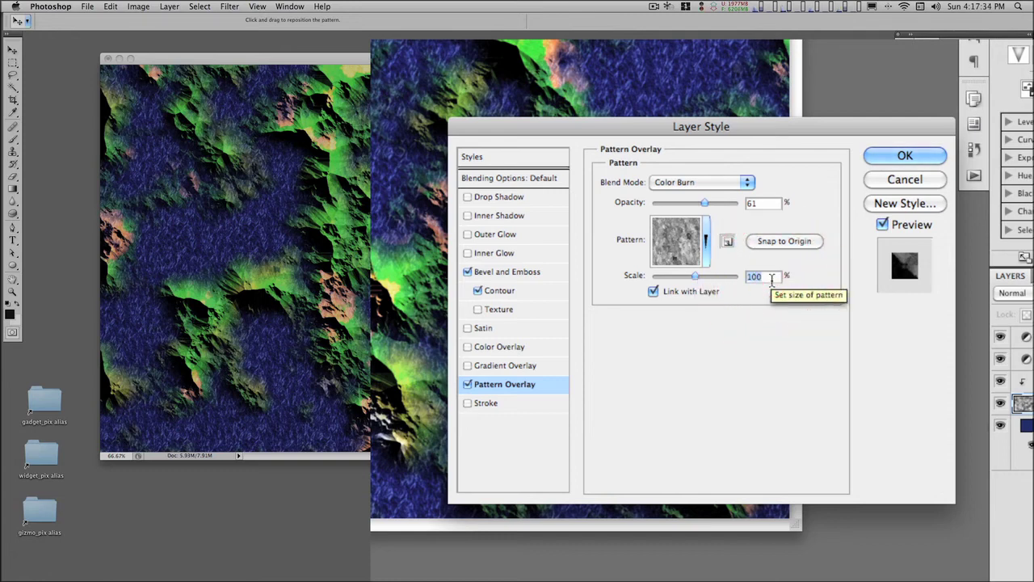
pyautogui.write('465')
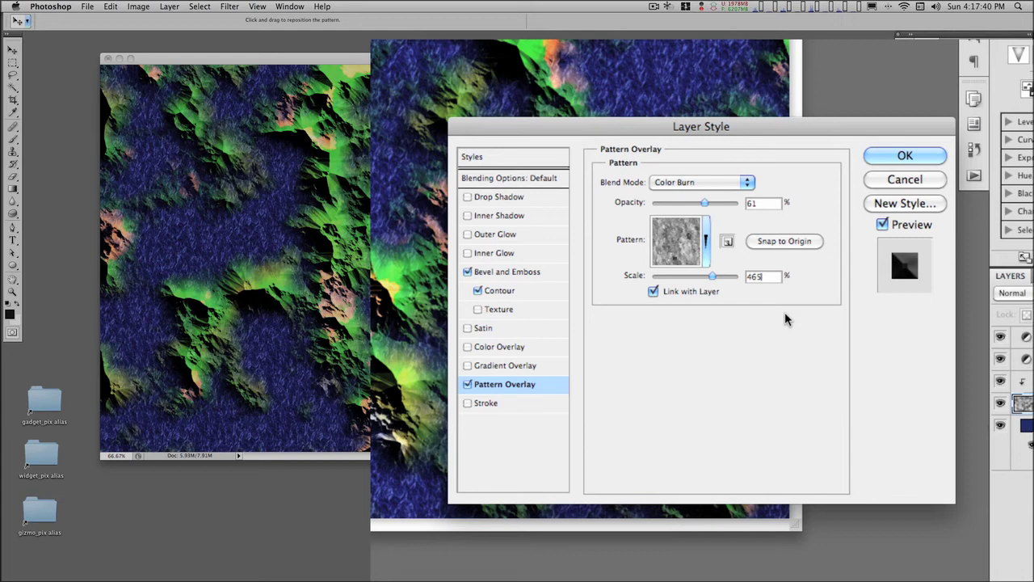
pyautogui.click(467, 197)
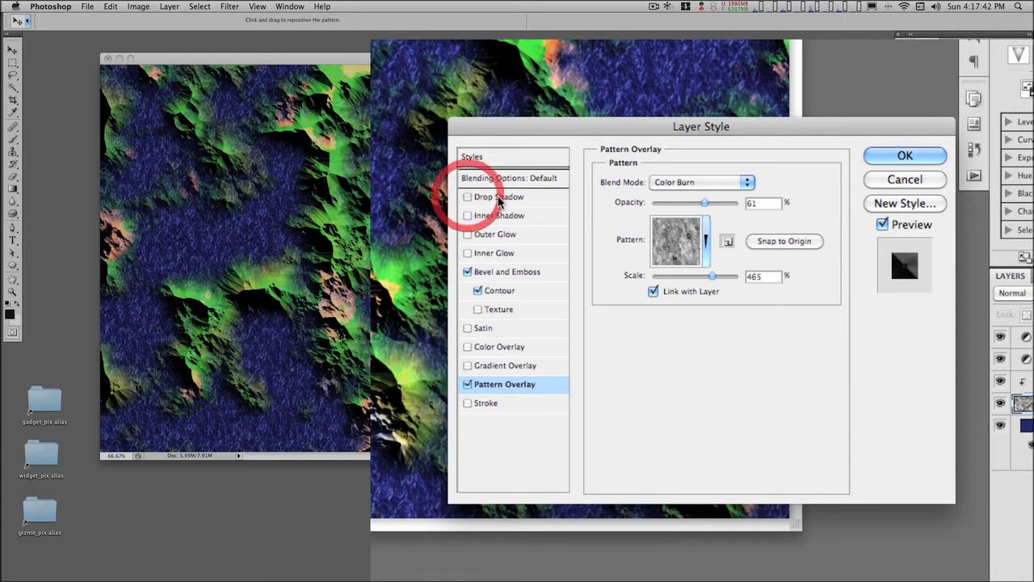
# Add the default Multiply drop shadow (75%, 5 px) and apply the layer style
pyautogui.click(499, 198)
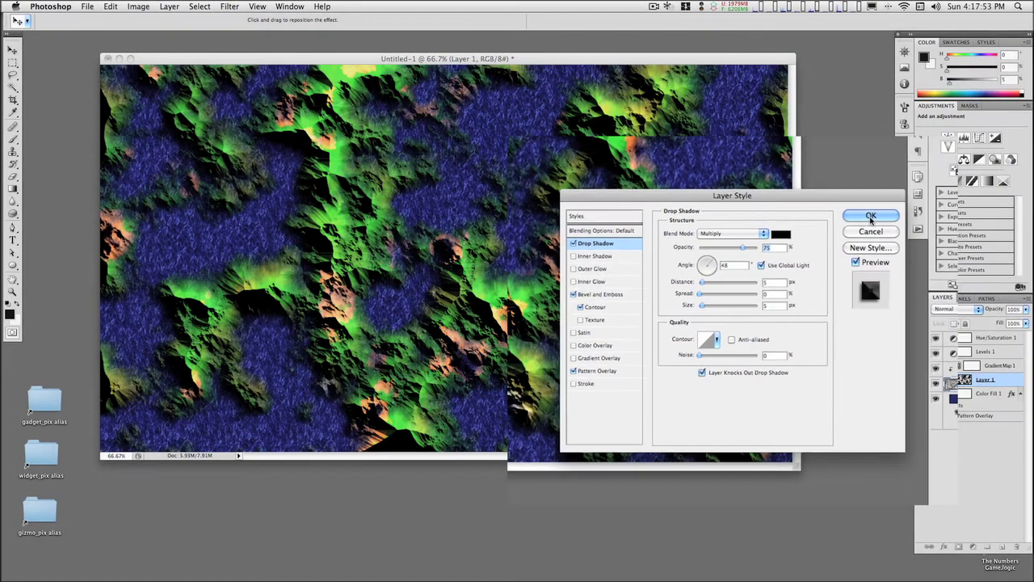
pyautogui.click(860, 225)
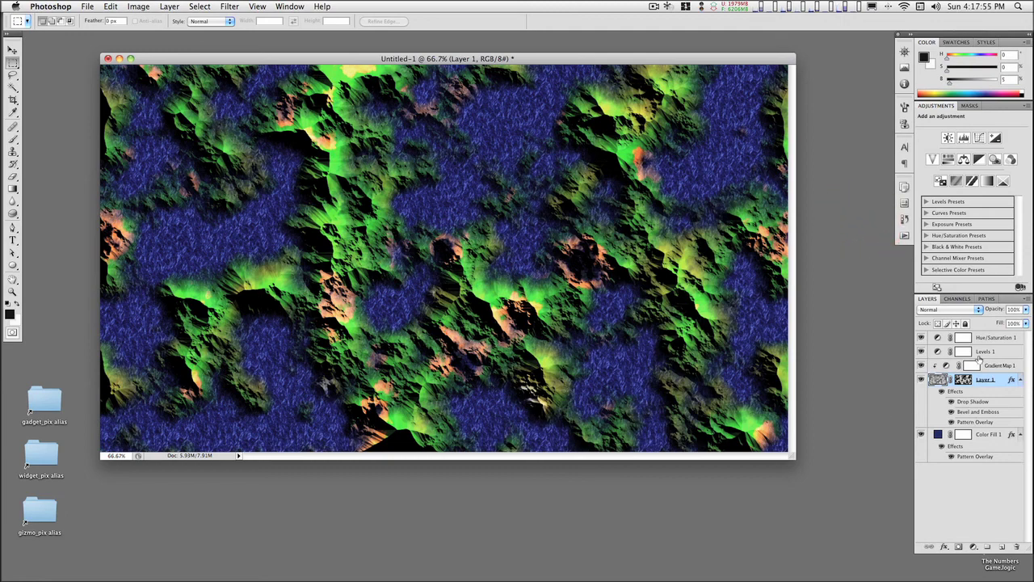
# Lower the Levels 1 black input to 6 (6, 0.93, 156), then select Hue/Saturation 1
pyautogui.click(994, 353)
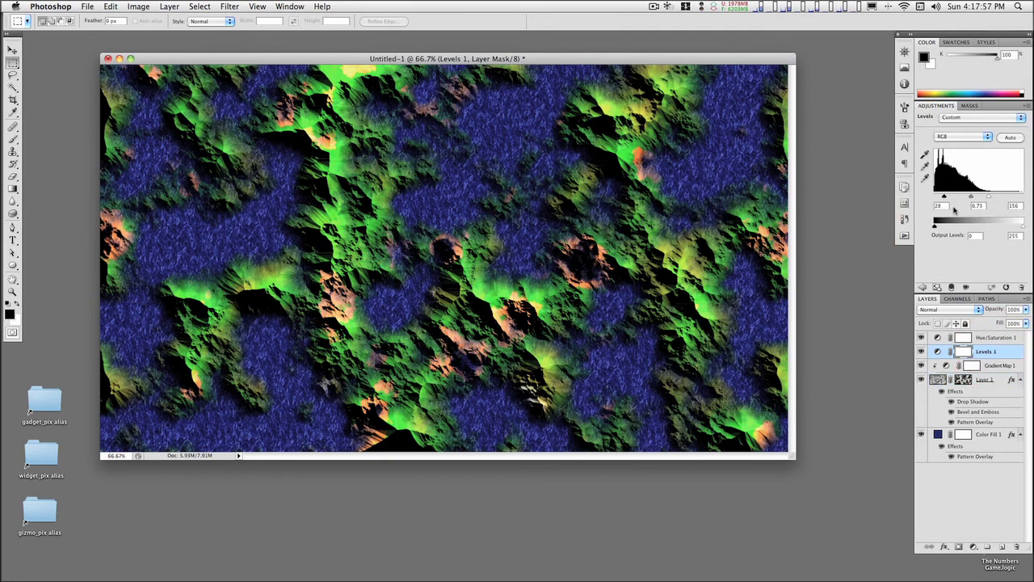
pyautogui.moveTo(944, 197); pyautogui.dragTo(886, 200)
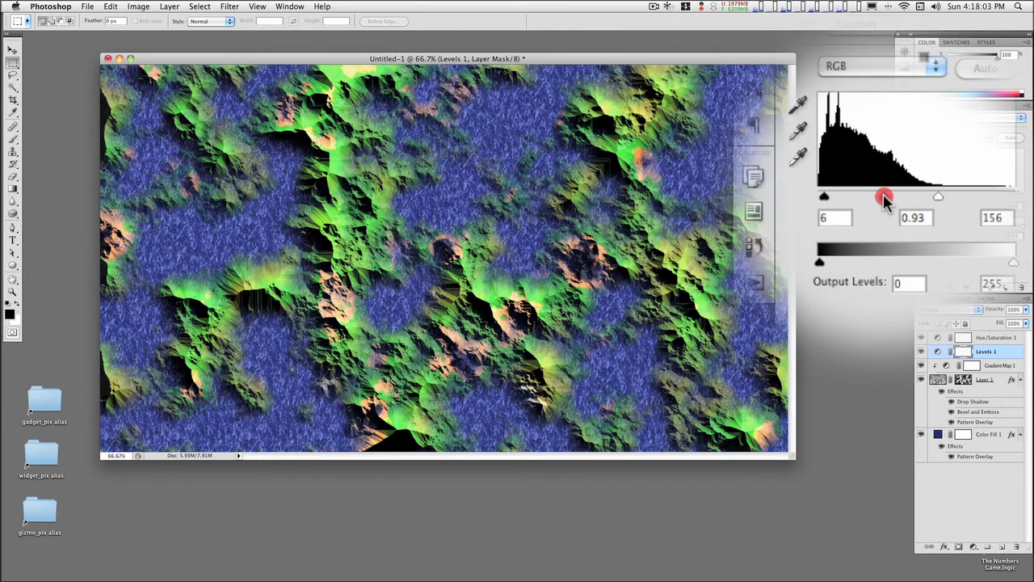
pyautogui.click(974, 337)
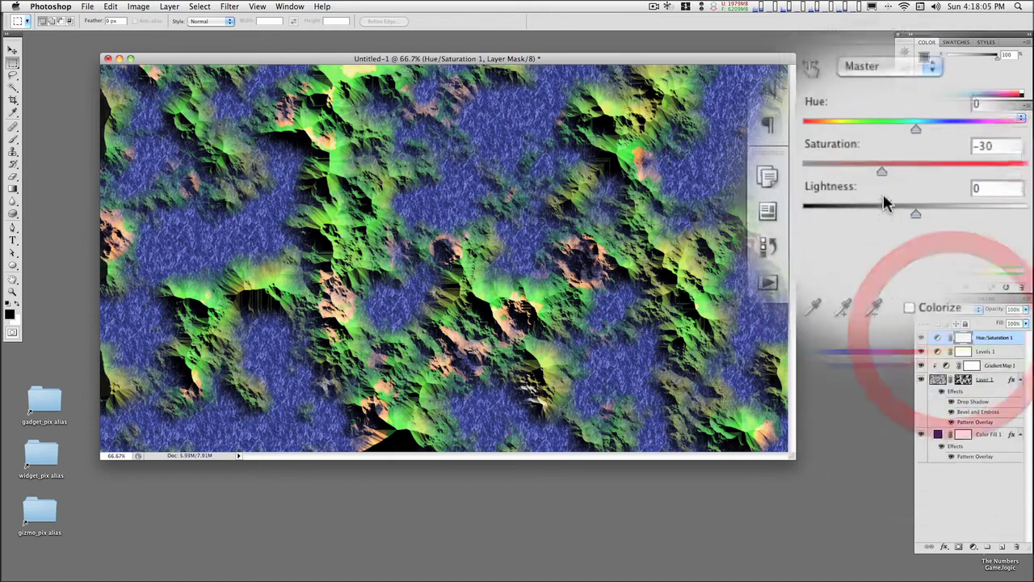